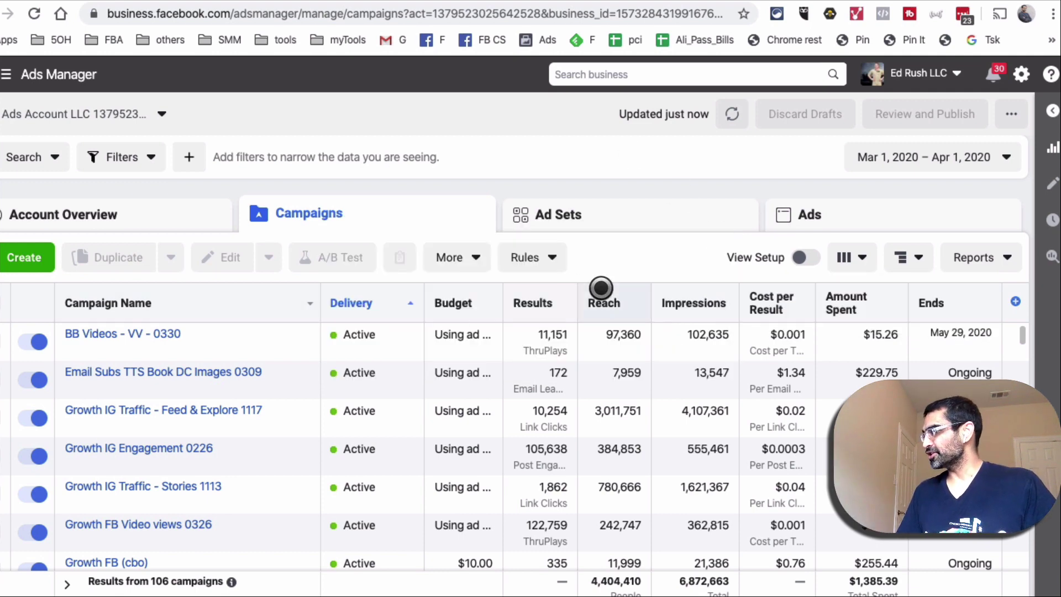
- Open Ads Reporting from the business tools menu to list the saved ER Ads Raw Data report
scroll(630, 328, "down", 3)
scroll(707, 428, "down", 5)
scroll(703, 427, "up", 10)
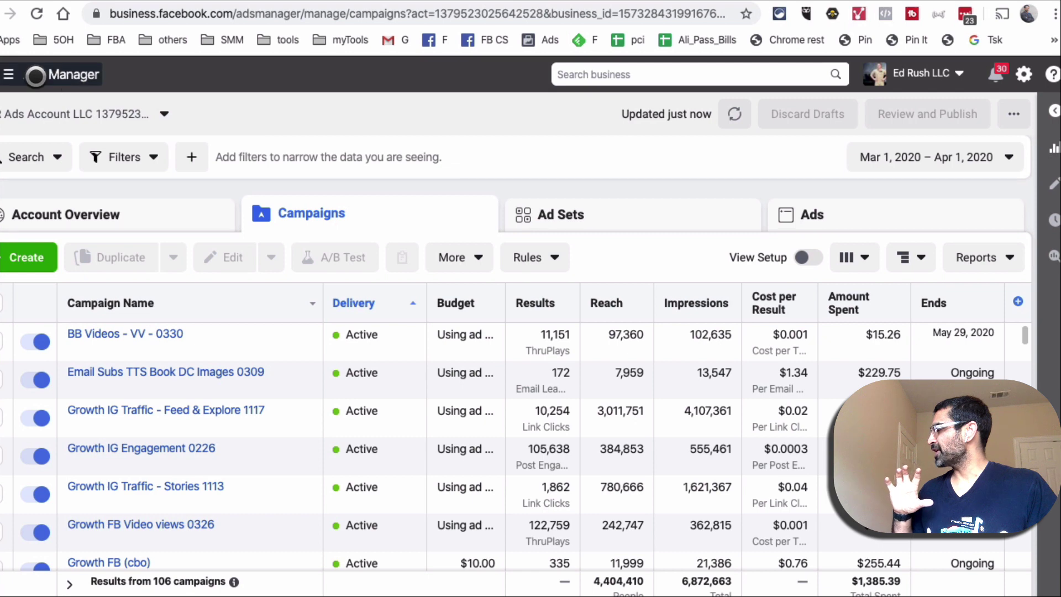
left_click(66, 74)
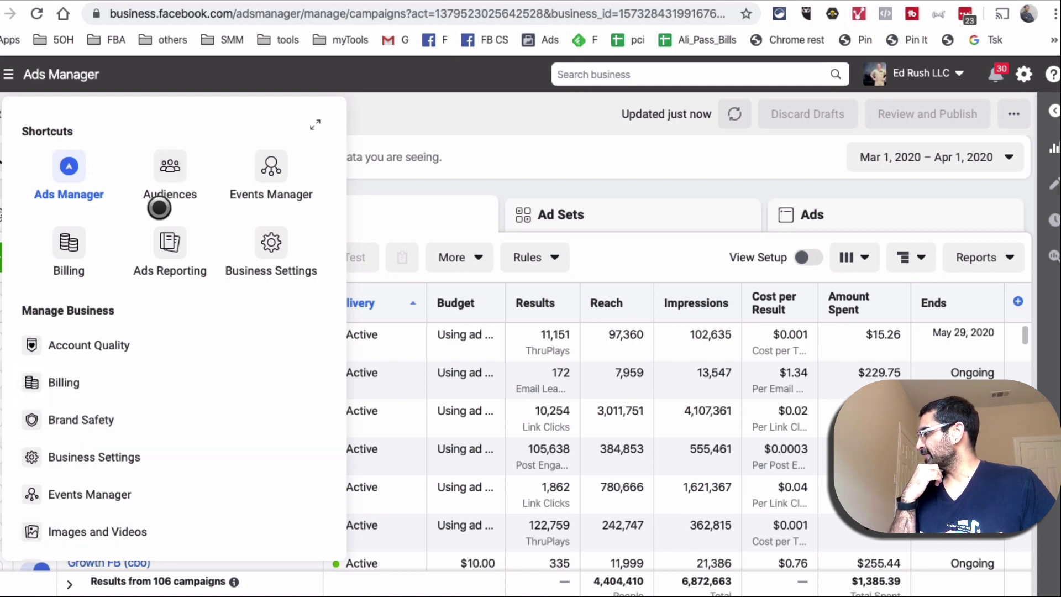
left_click(181, 226)
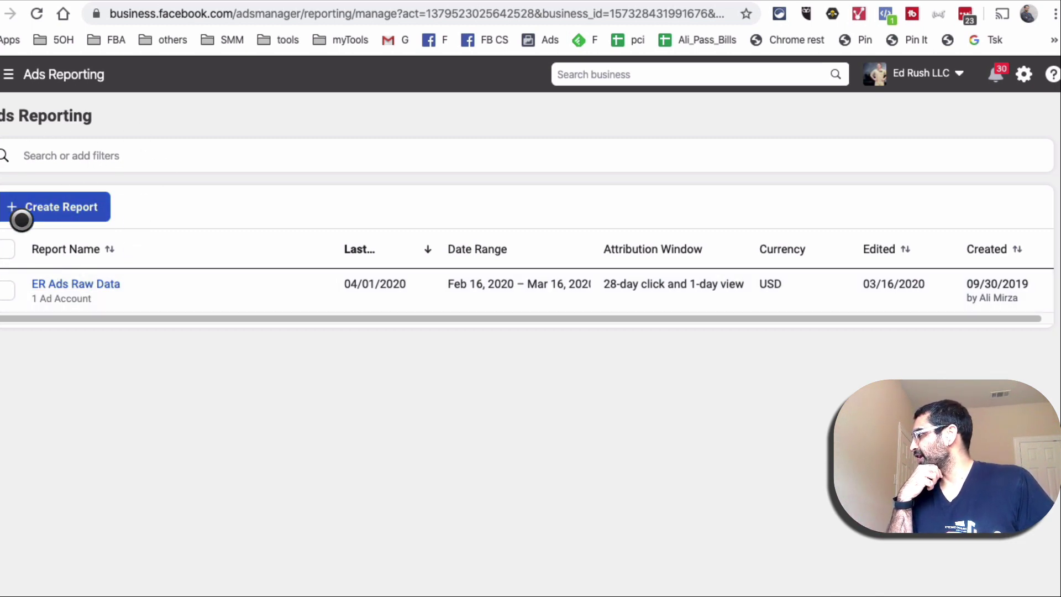
- Create a new report and name it 'Test Report'
left_click(65, 208)
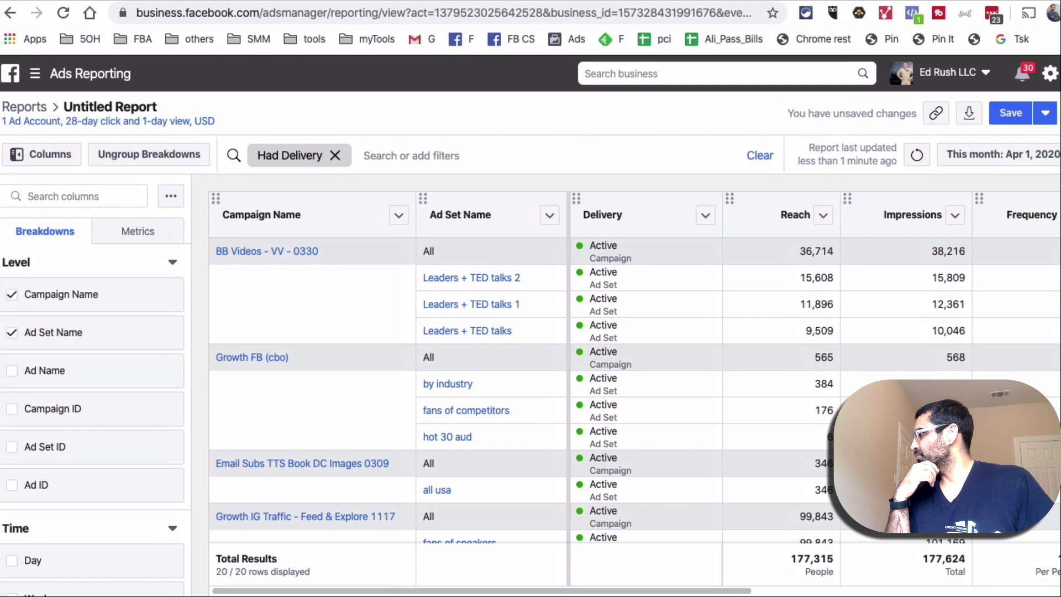
left_click(120, 107)
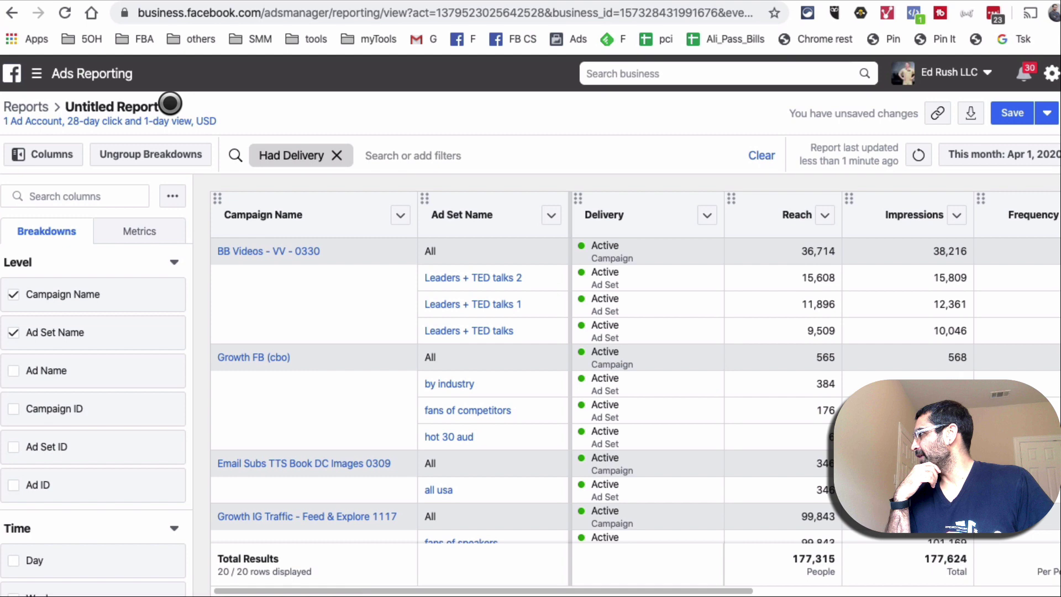
left_click(170, 103)
type("Tes")
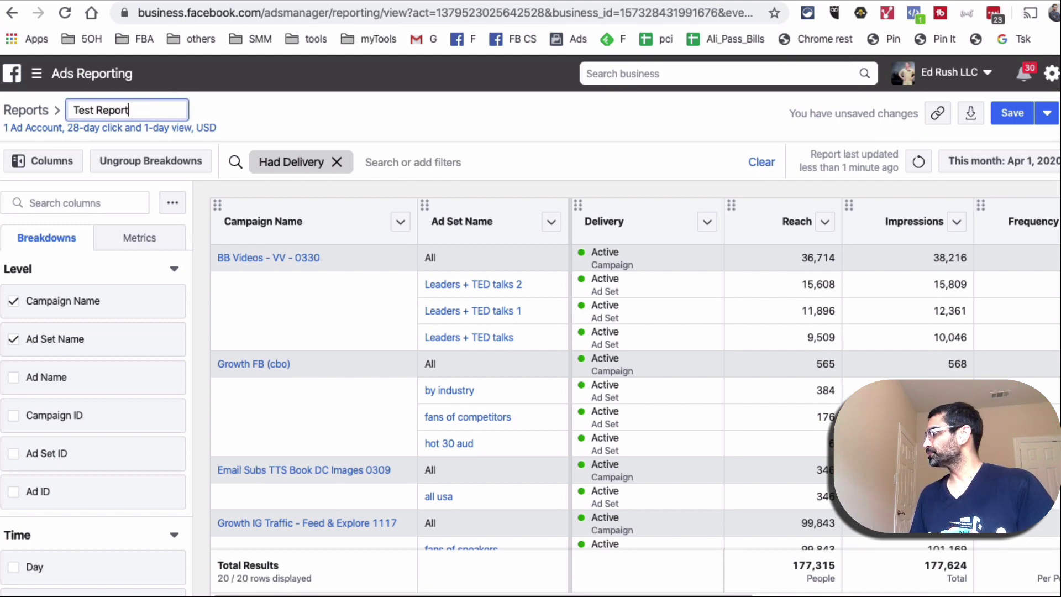
left_click(303, 117)
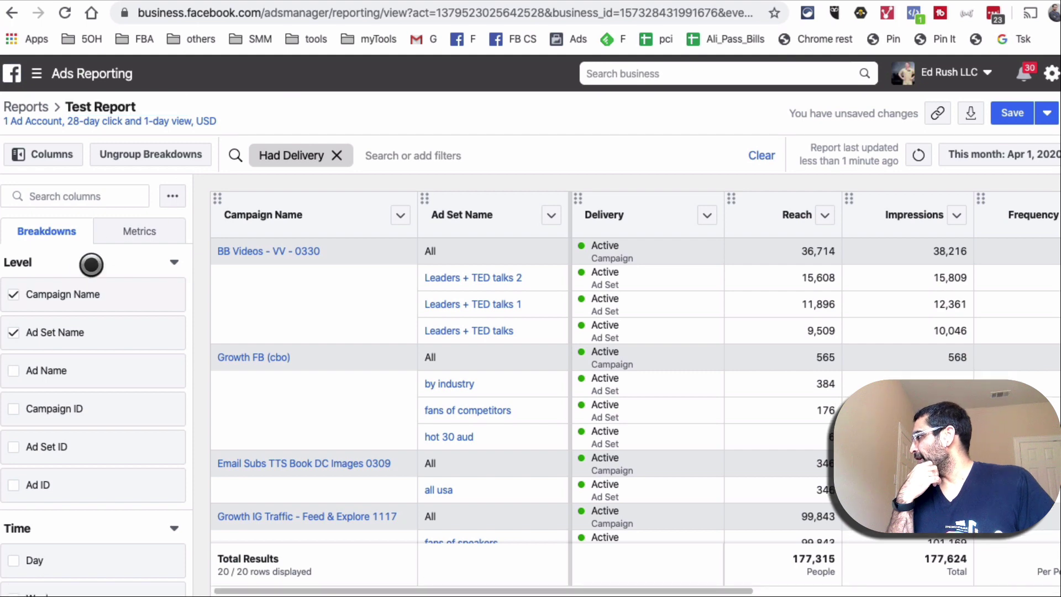
- Set the report's date range to the last 30 days without adding a filter
left_click(456, 155)
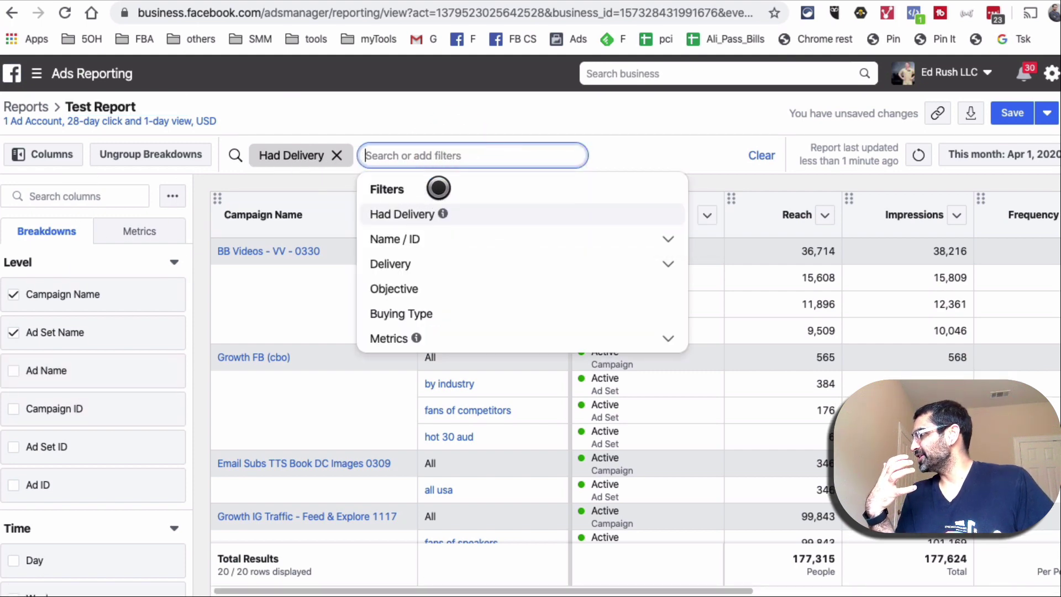
left_click(439, 123)
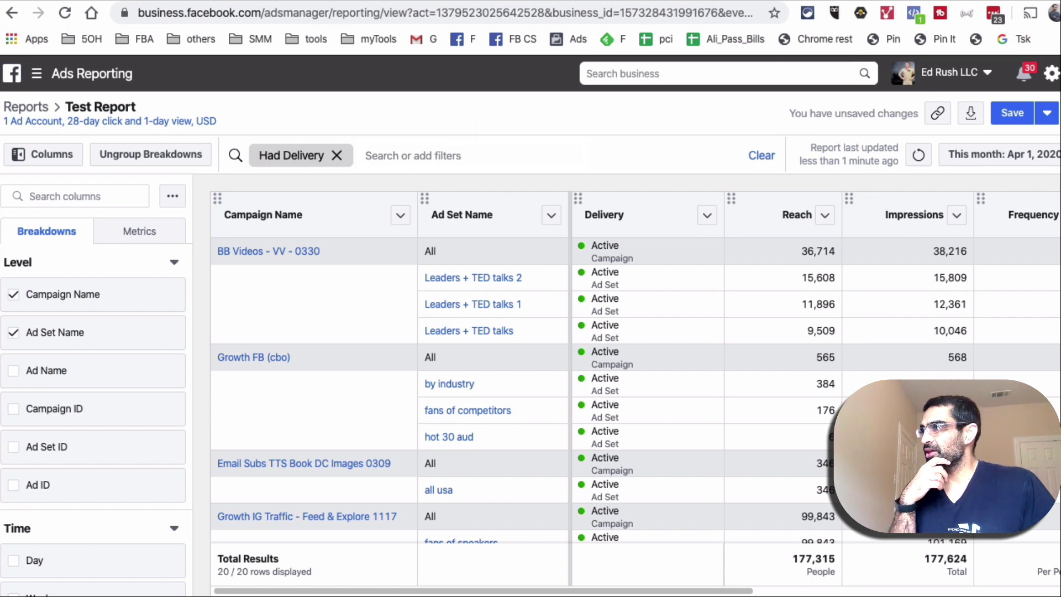
left_click(987, 160)
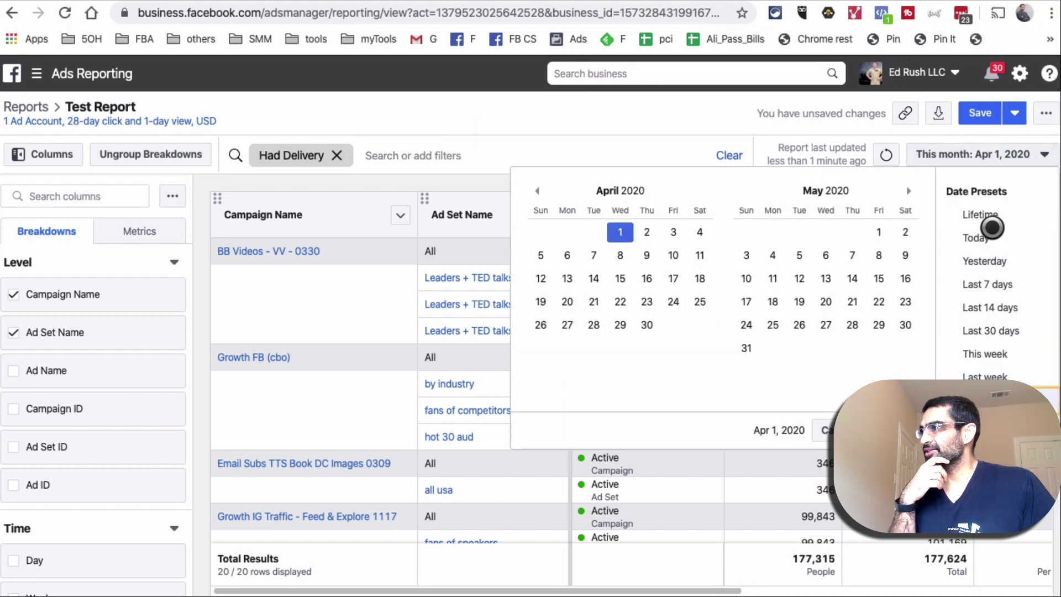
left_click(1002, 331)
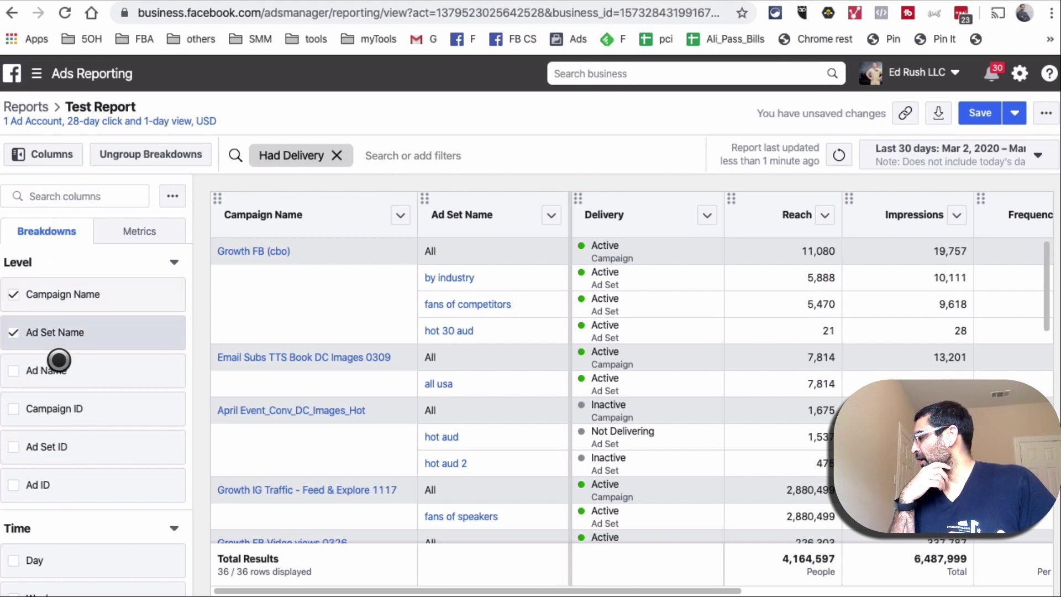
- Uncheck Ad Set Name under Level so only 14 campaign rows remain, then review the breakdown options
mouse_move(60, 363)
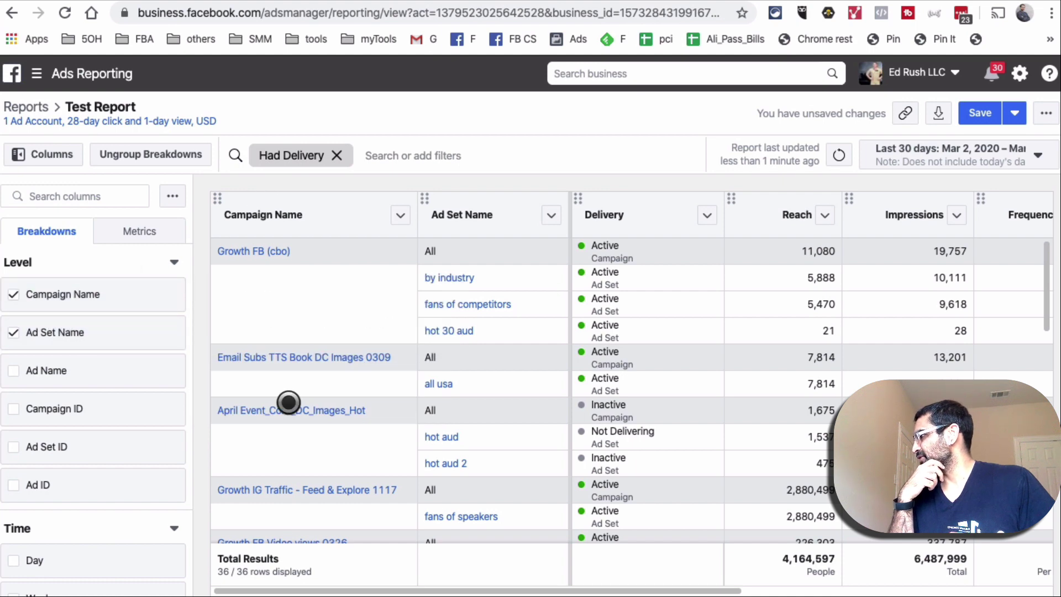
scroll(337, 312, "down", 3)
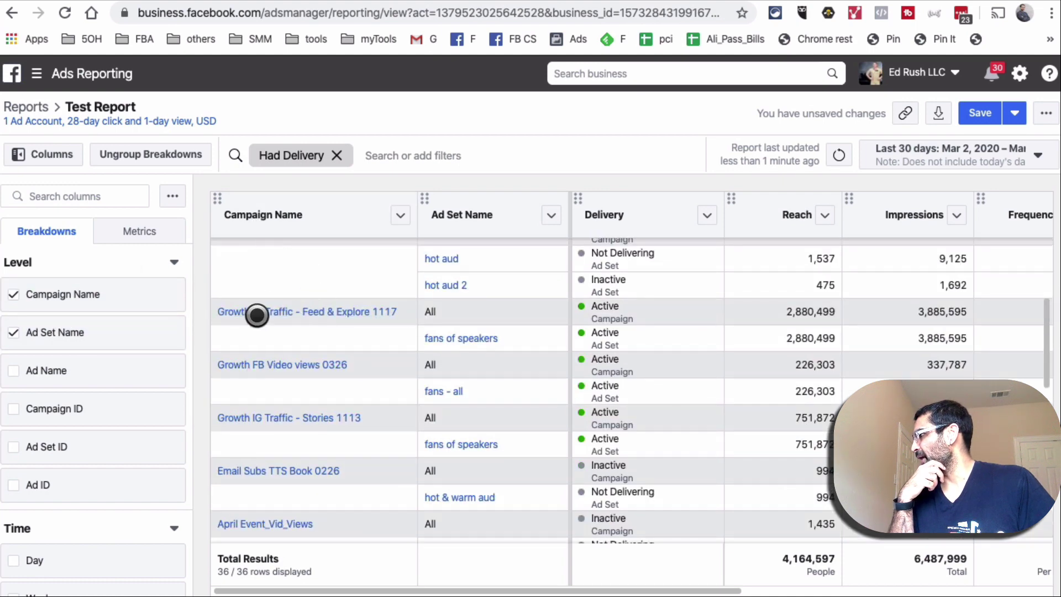
scroll(336, 431, "down", 10)
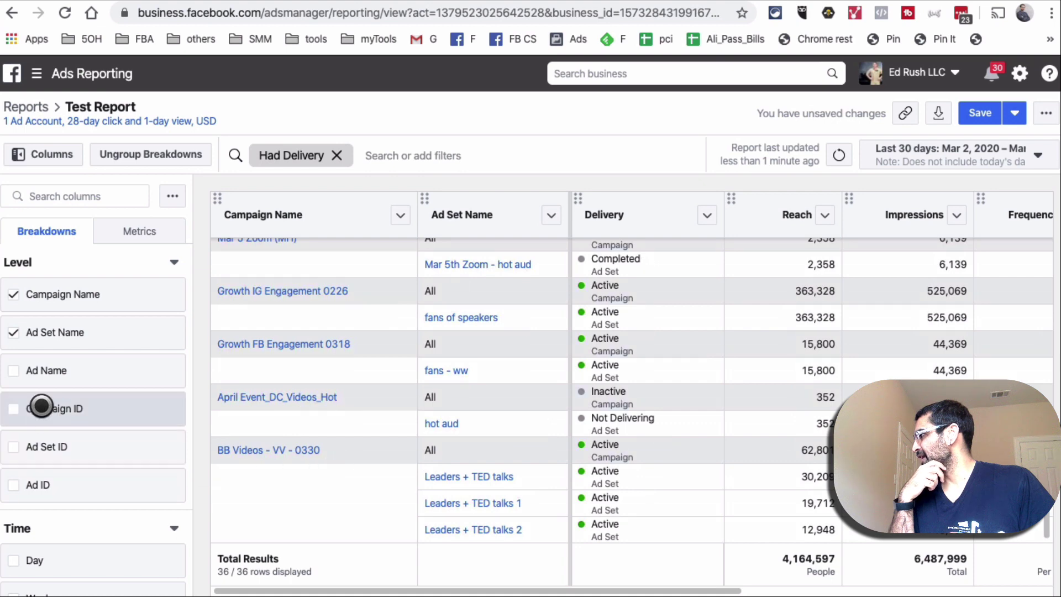
mouse_move(41, 342)
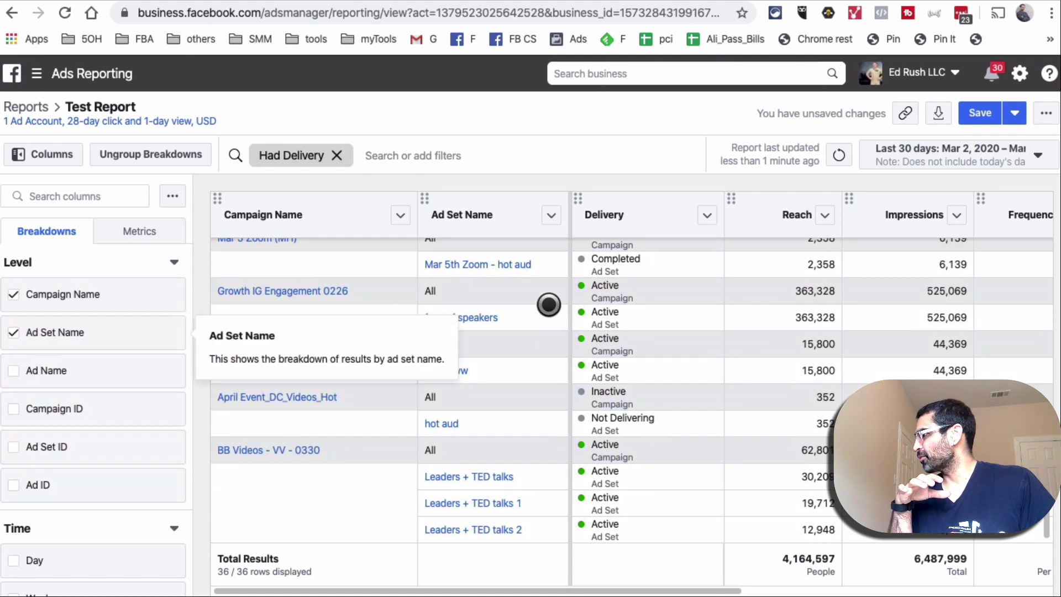
scroll(497, 320, "up", 10)
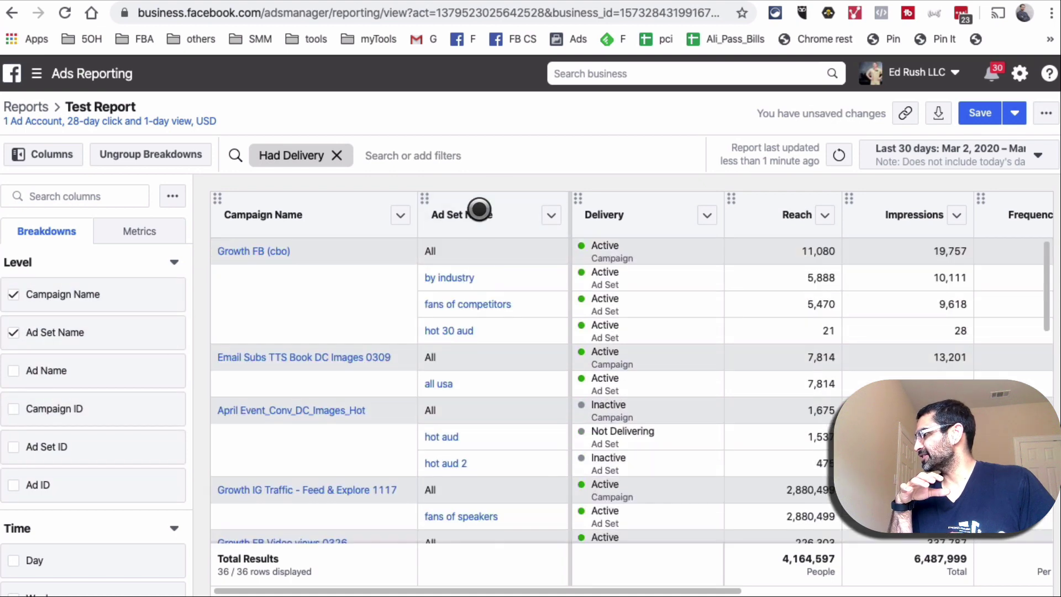
left_click(20, 333)
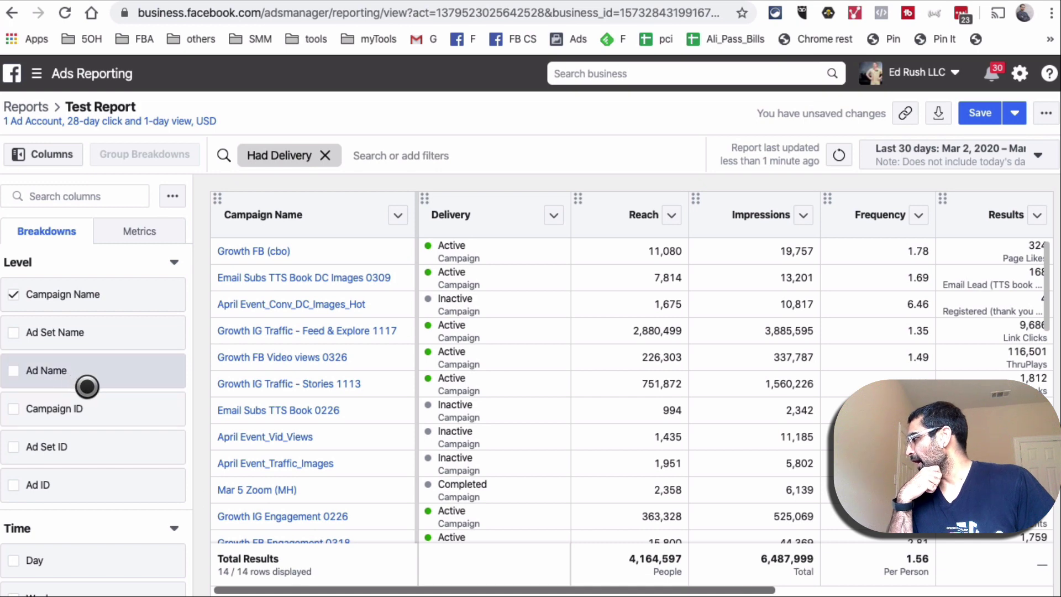
scroll(85, 386, "down", 3)
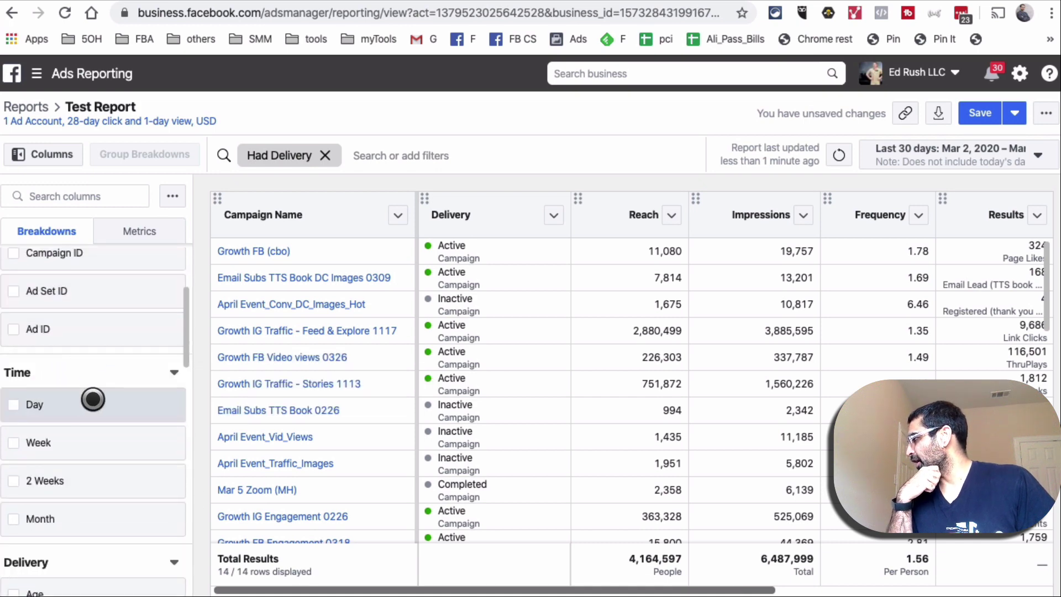
scroll(90, 402, "down", 2)
scroll(88, 386, "down", 1)
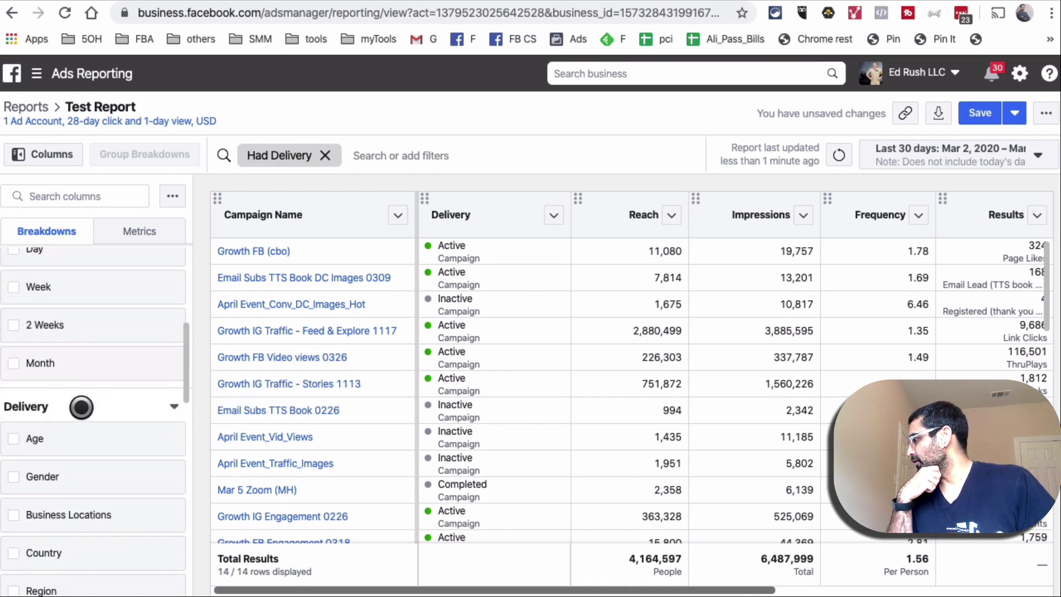
scroll(83, 404, "down", 5)
scroll(84, 364, "down", 6)
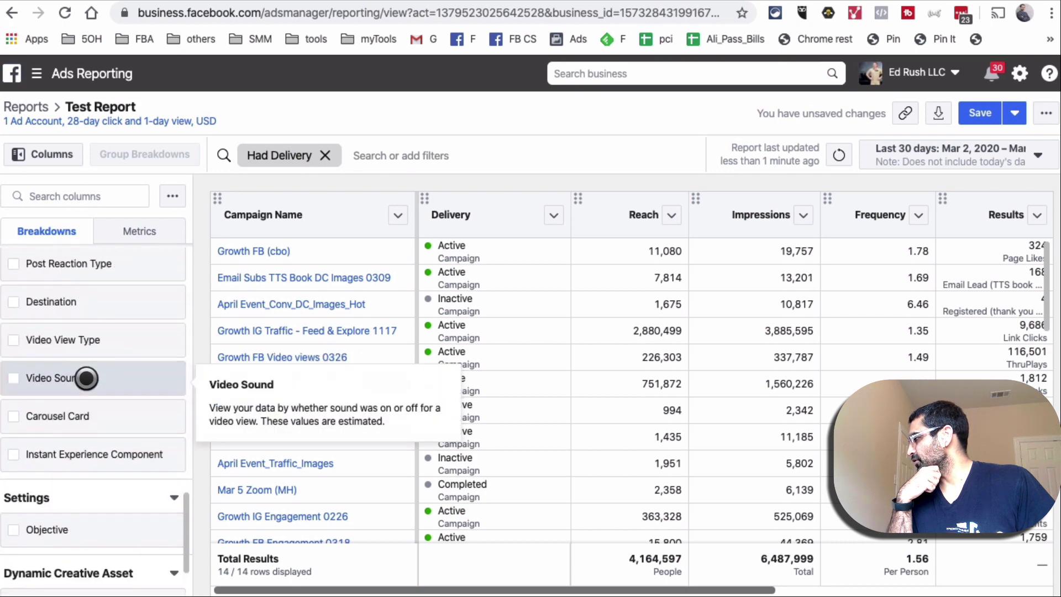
scroll(83, 377, "down", 4)
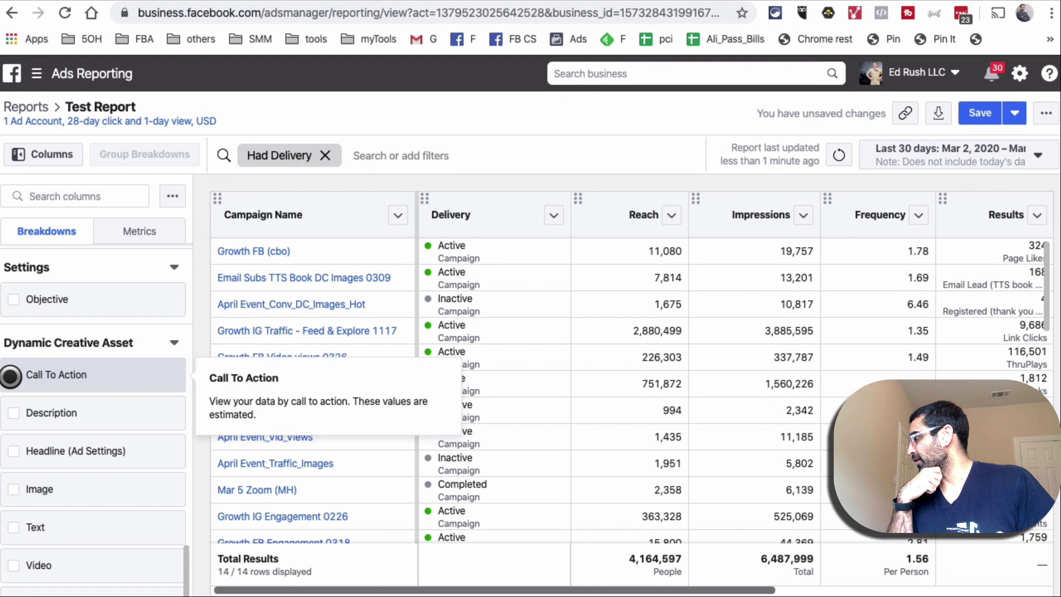
scroll(97, 455, "up", 10)
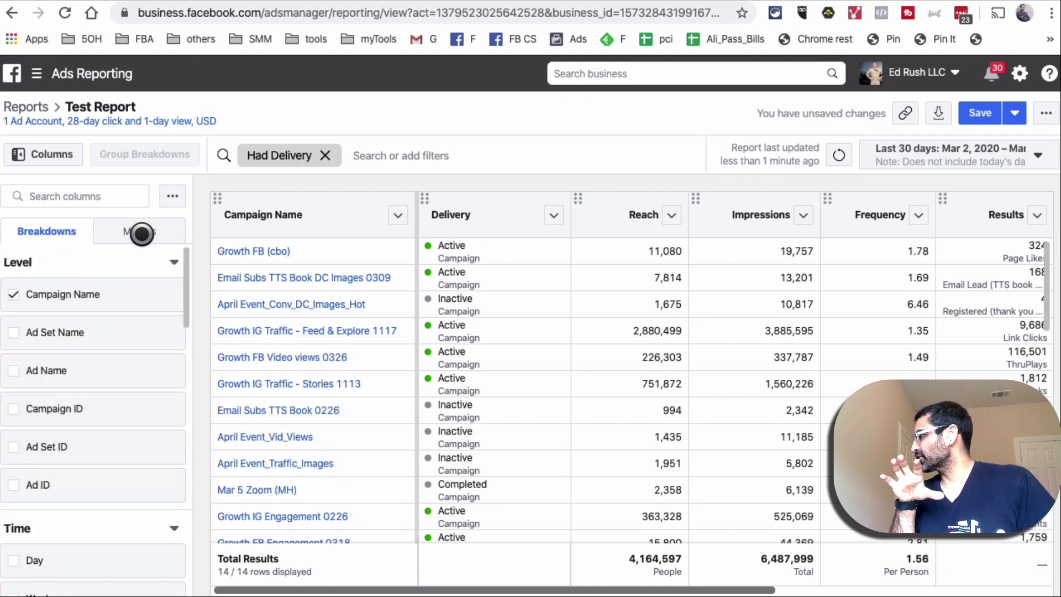
- Add the Purchases metric as a column in the Test Report
left_click(141, 233)
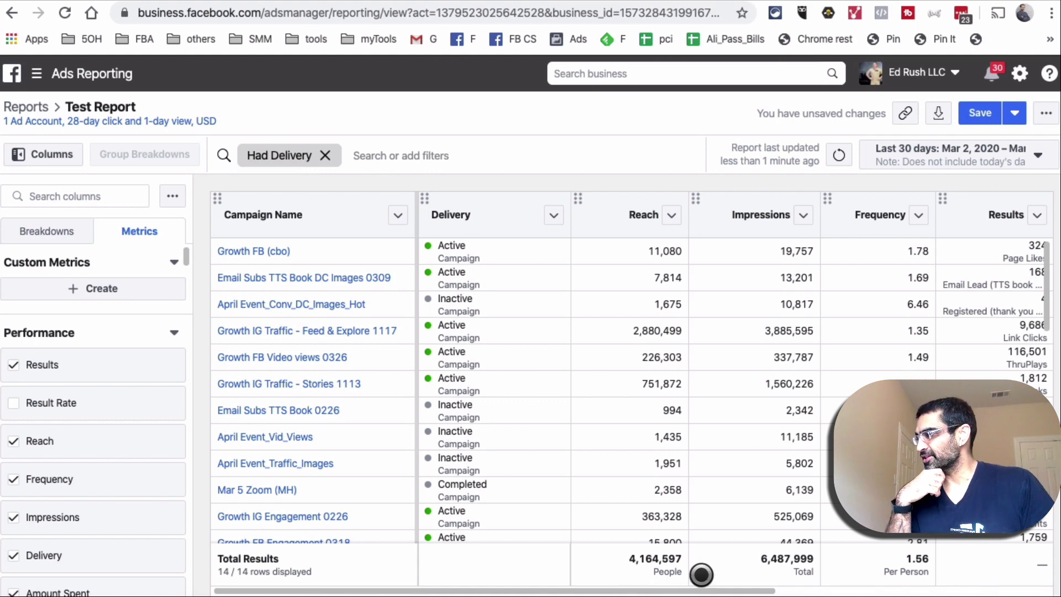
left_click_drag(700, 589, 754, 588)
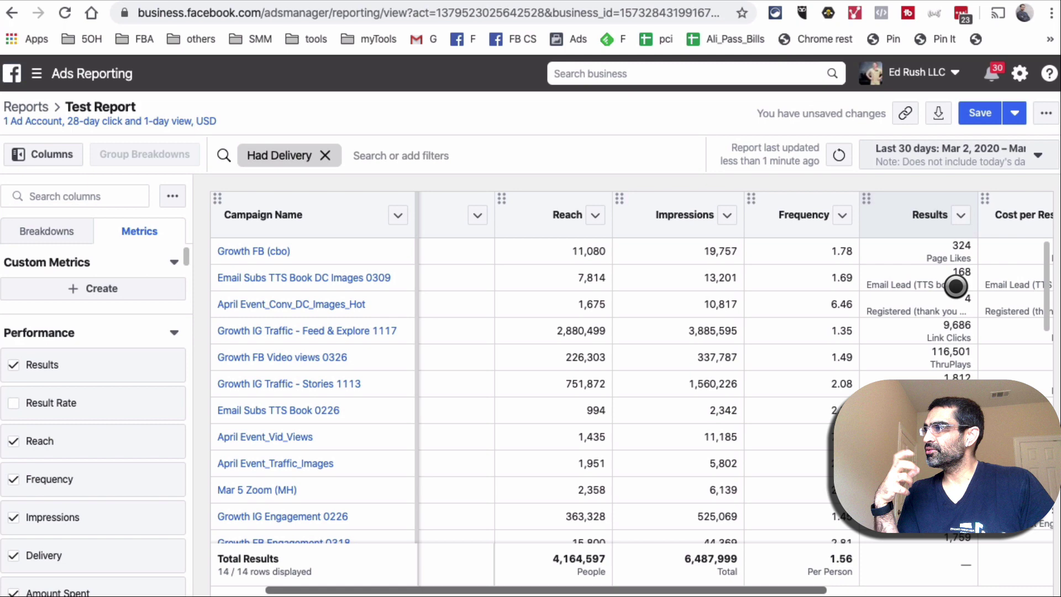
left_click_drag(811, 589, 367, 488)
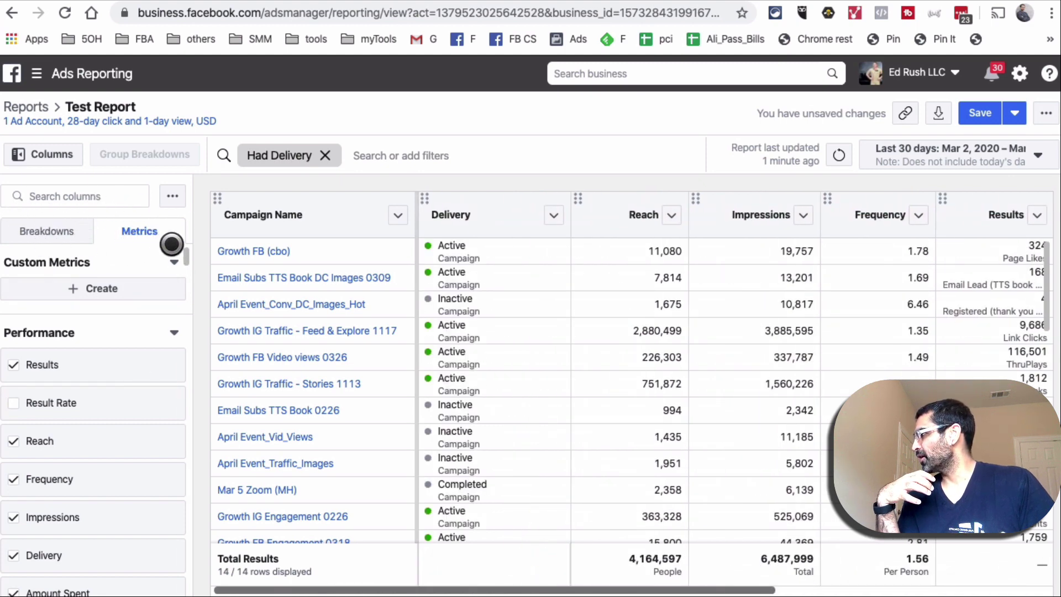
scroll(140, 356, "down", 3)
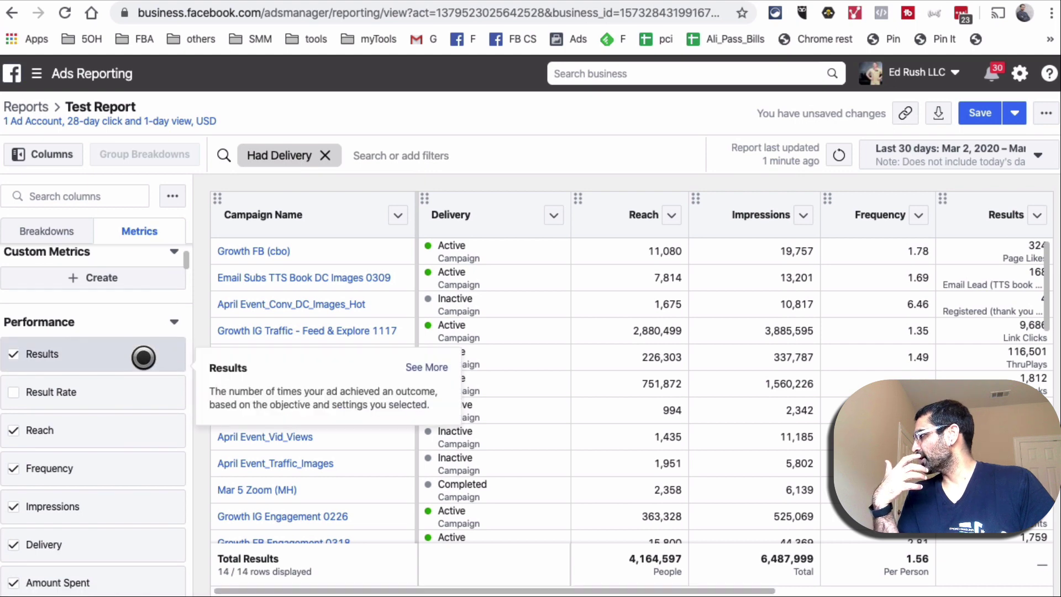
scroll(137, 360, "down", 10)
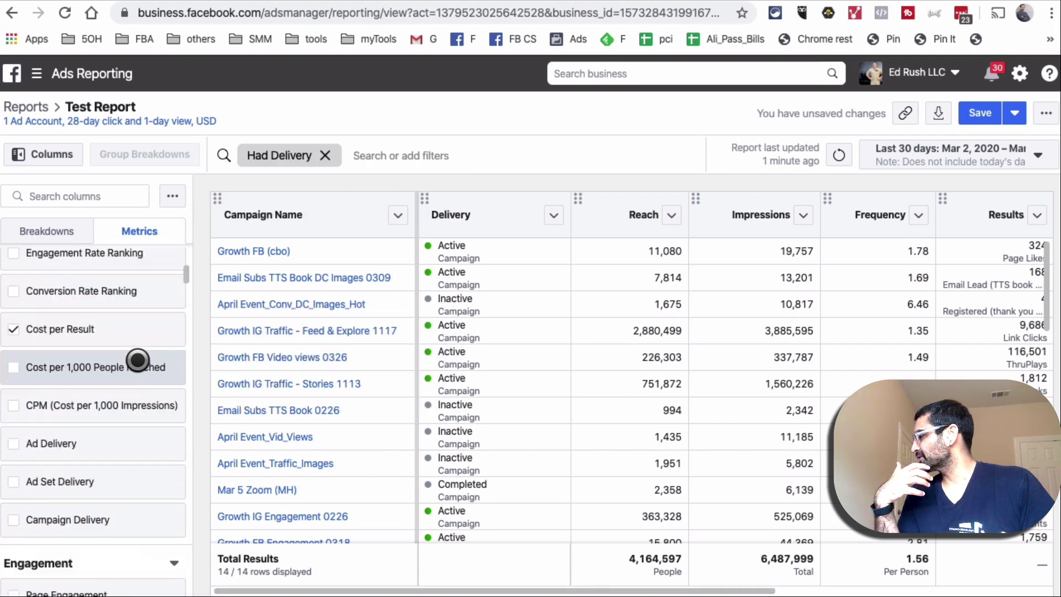
scroll(137, 359, "down", 10)
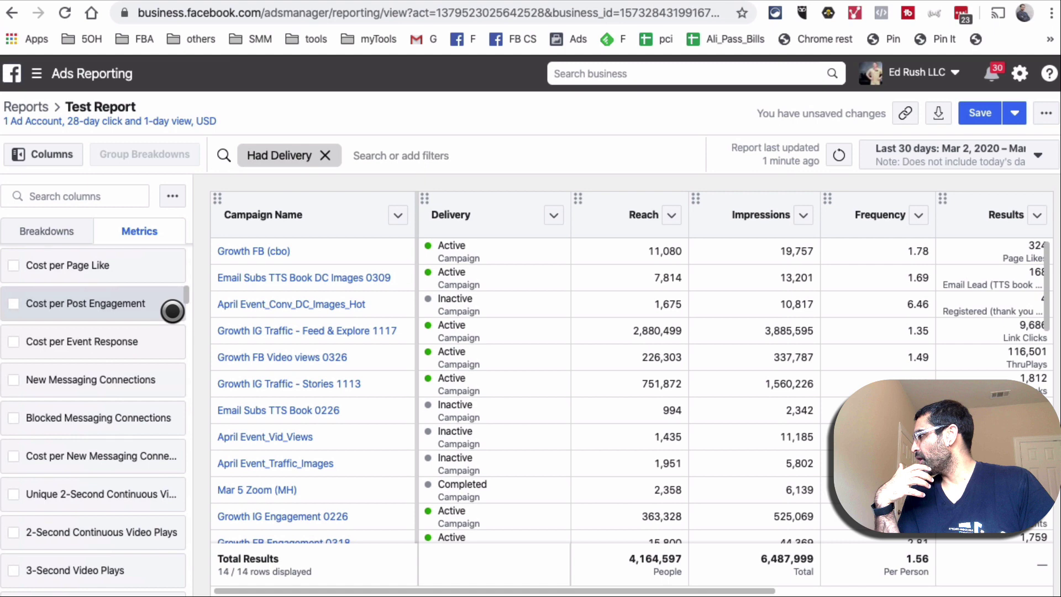
scroll(135, 359, "down", 15)
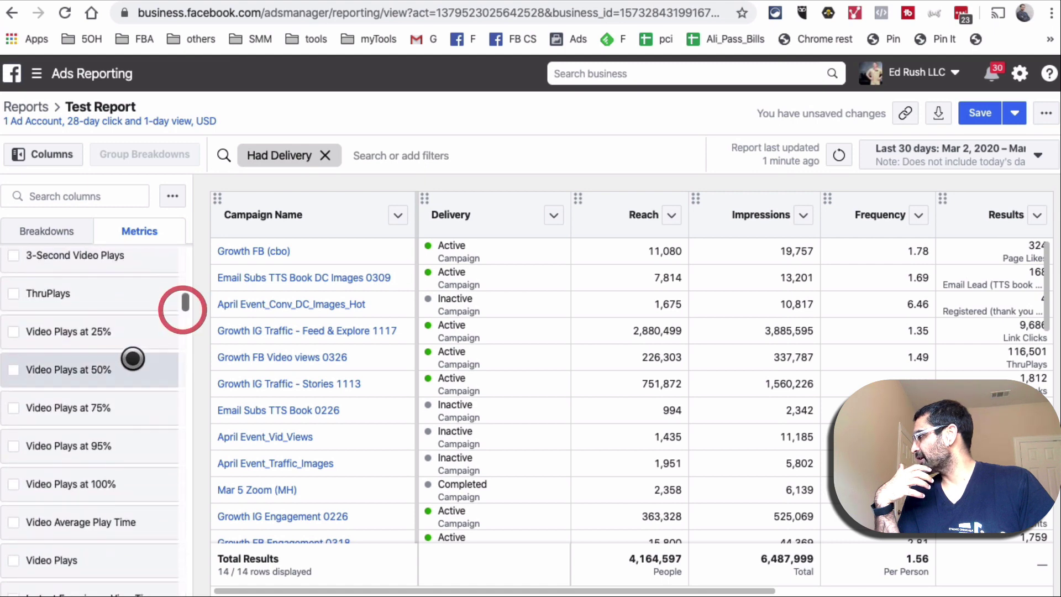
scroll(128, 364, "down", 15)
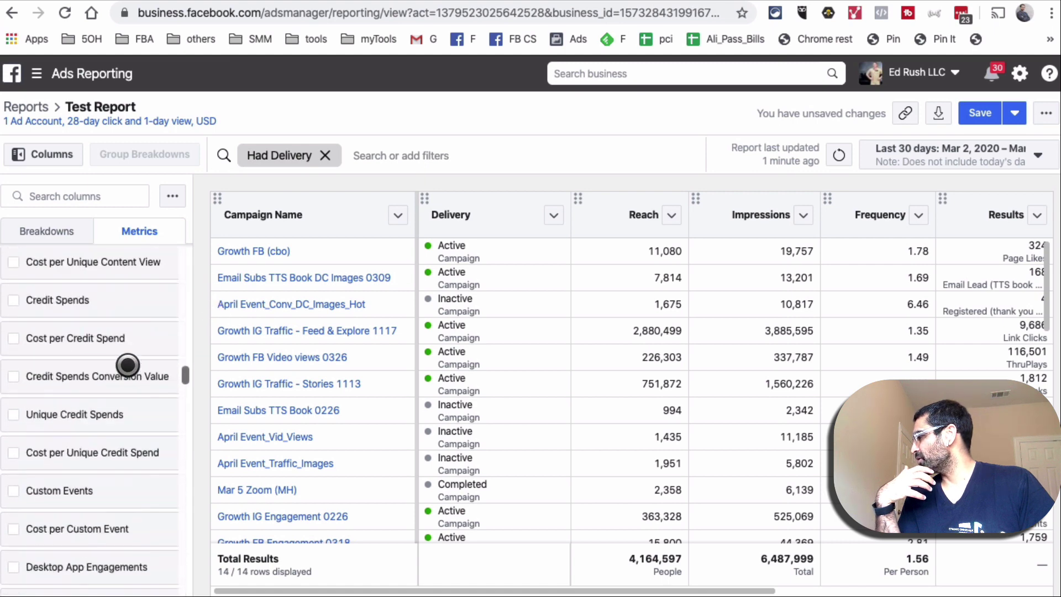
scroll(126, 366, "down", 15)
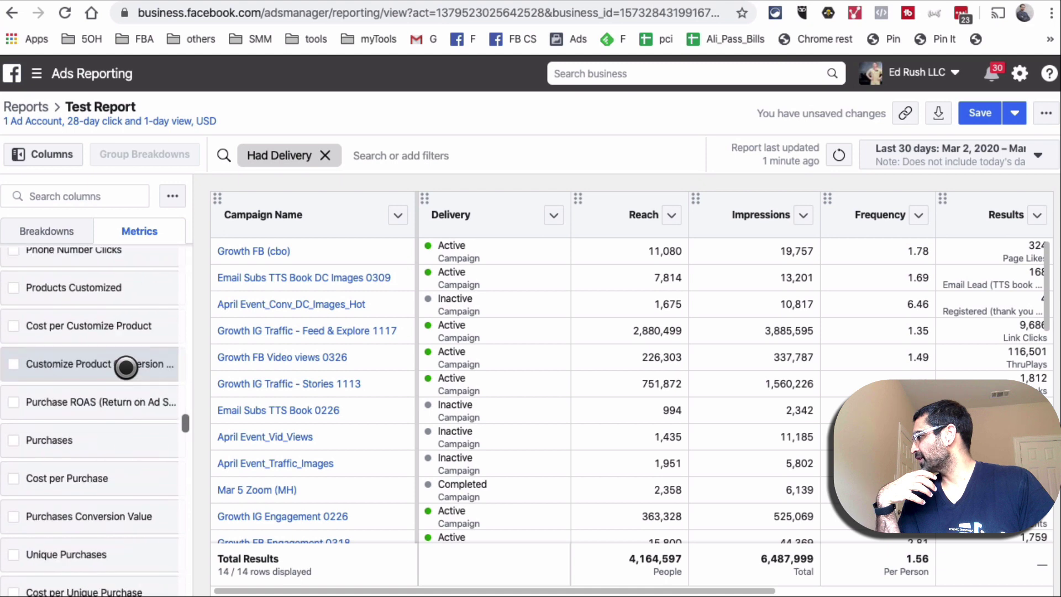
scroll(122, 368, "up", 5)
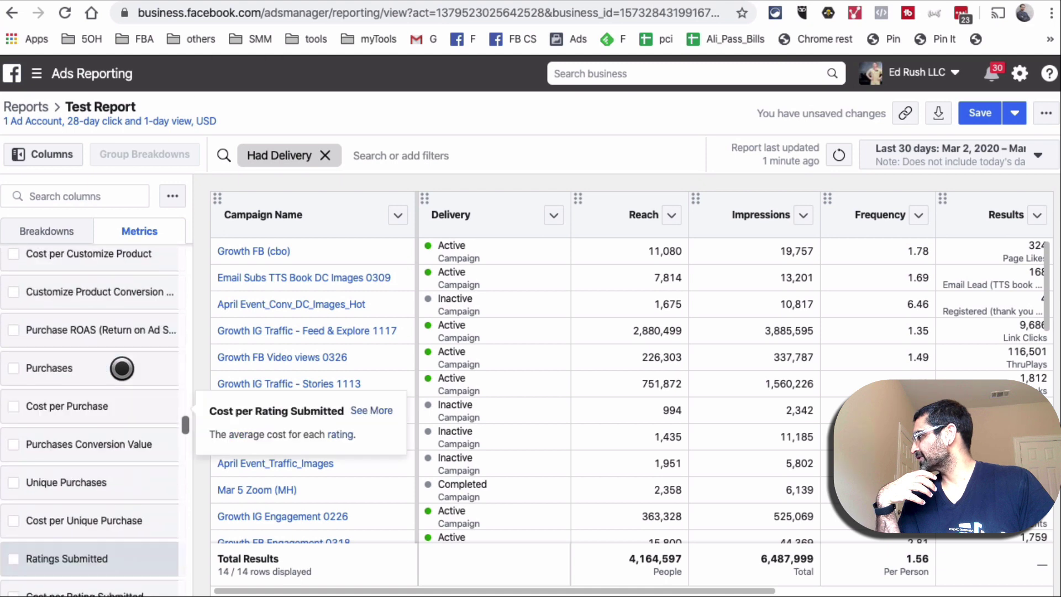
left_click(21, 378)
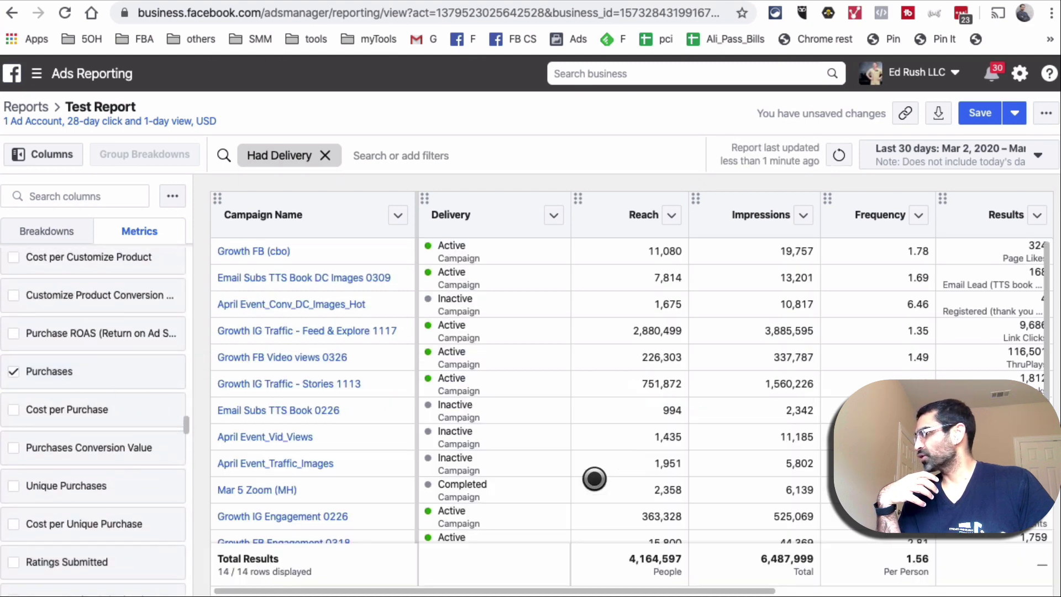
- Search metrics for 'cpc', add CPC (All), then remove it again
left_click_drag(701, 589, 1018, 576)
scroll(1018, 576, "right", 2)
scroll(1028, 557, "down", 3)
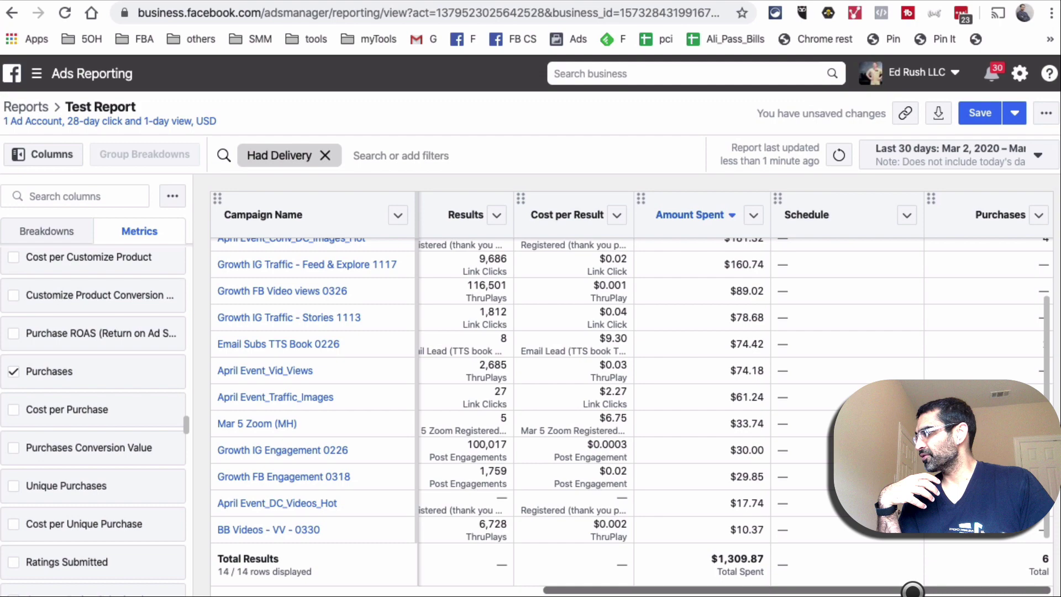
left_click_drag(923, 583, 594, 586)
scroll(95, 389, "down", 15)
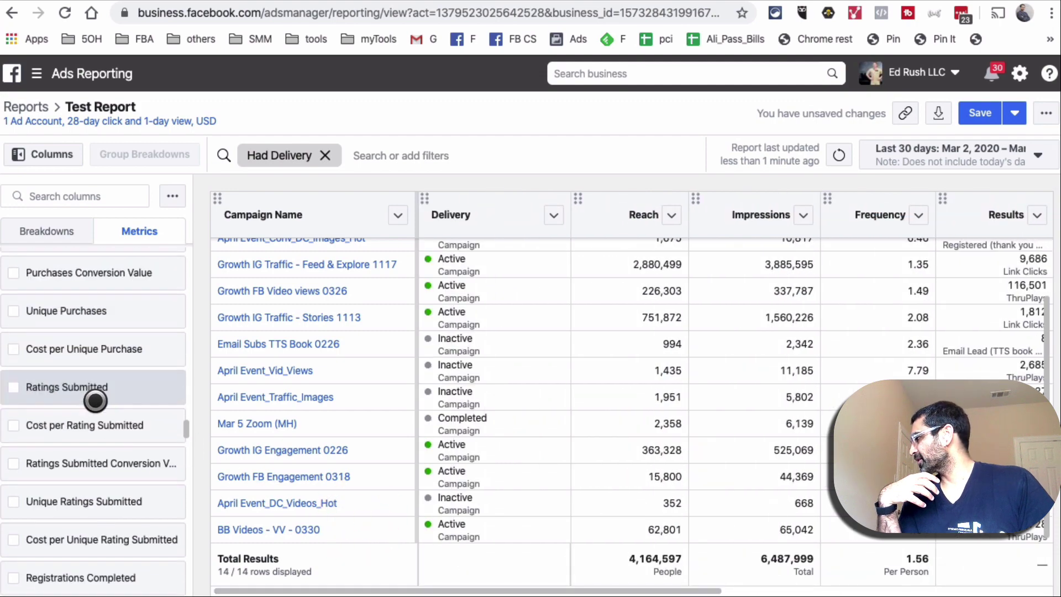
scroll(91, 317, "up", 20)
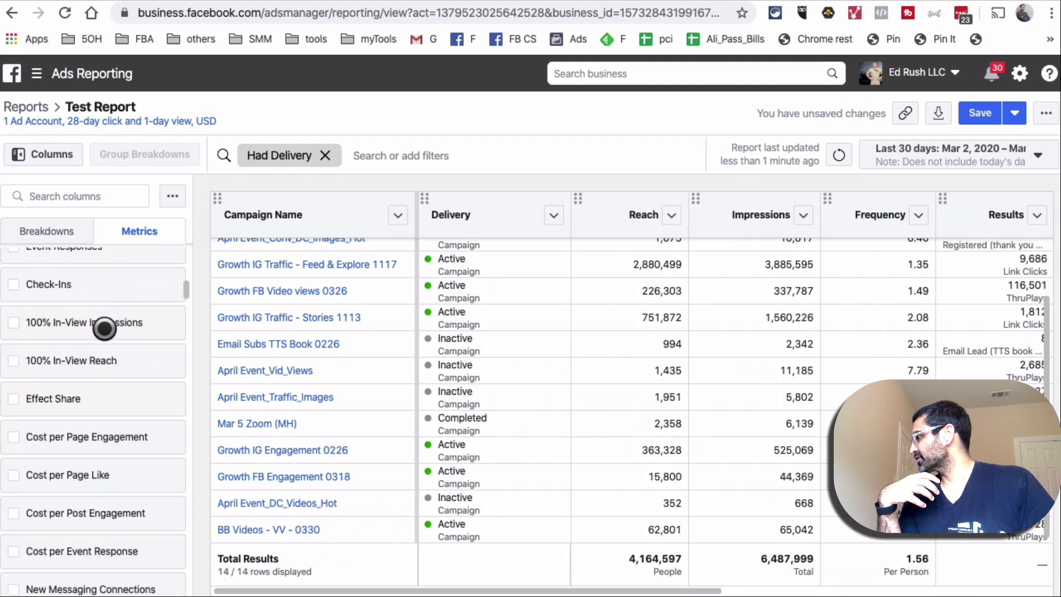
left_click(87, 192)
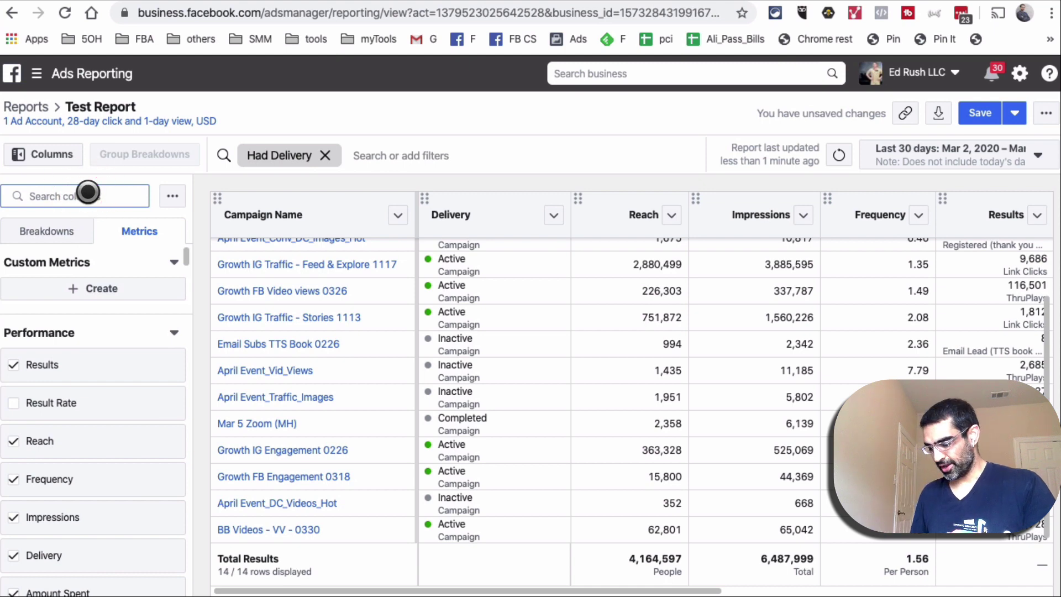
type("cpc")
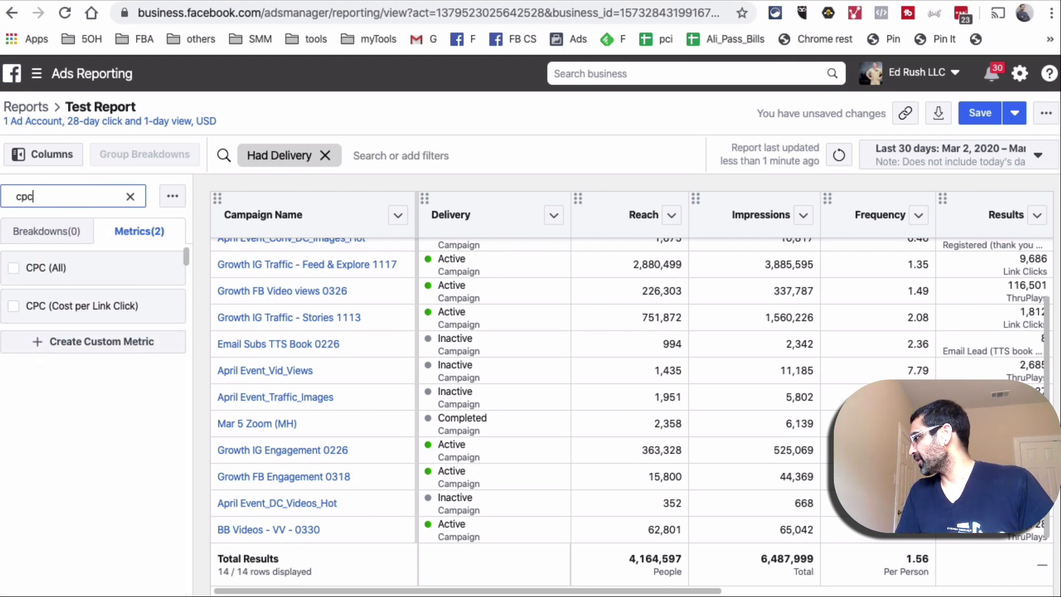
left_click(54, 316)
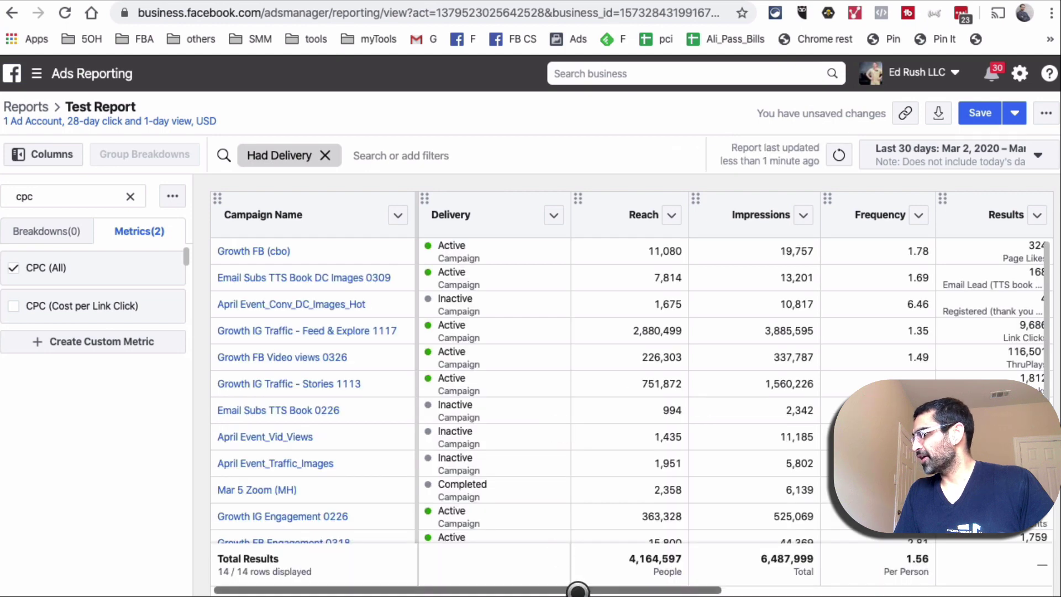
left_click_drag(578, 590, 1029, 590)
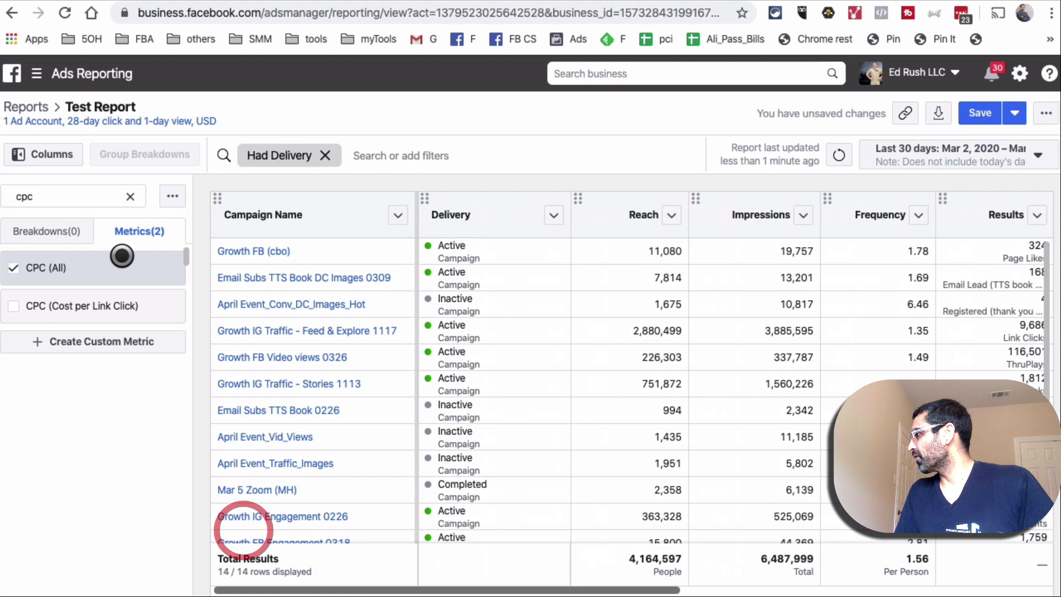
left_click(102, 359)
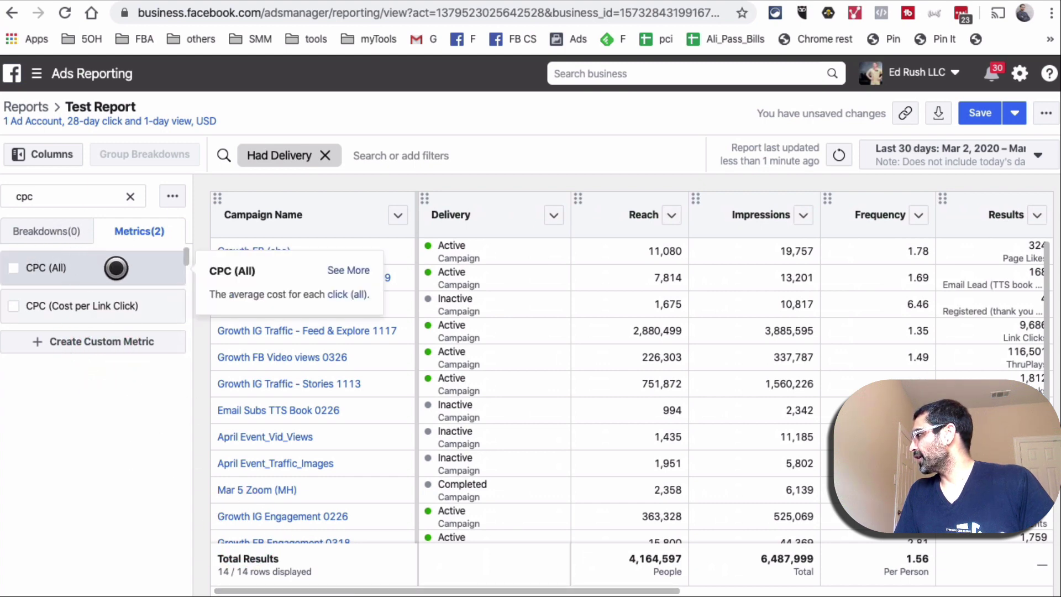
- Clear the cpc search and browse the full list of metrics
left_click(134, 195)
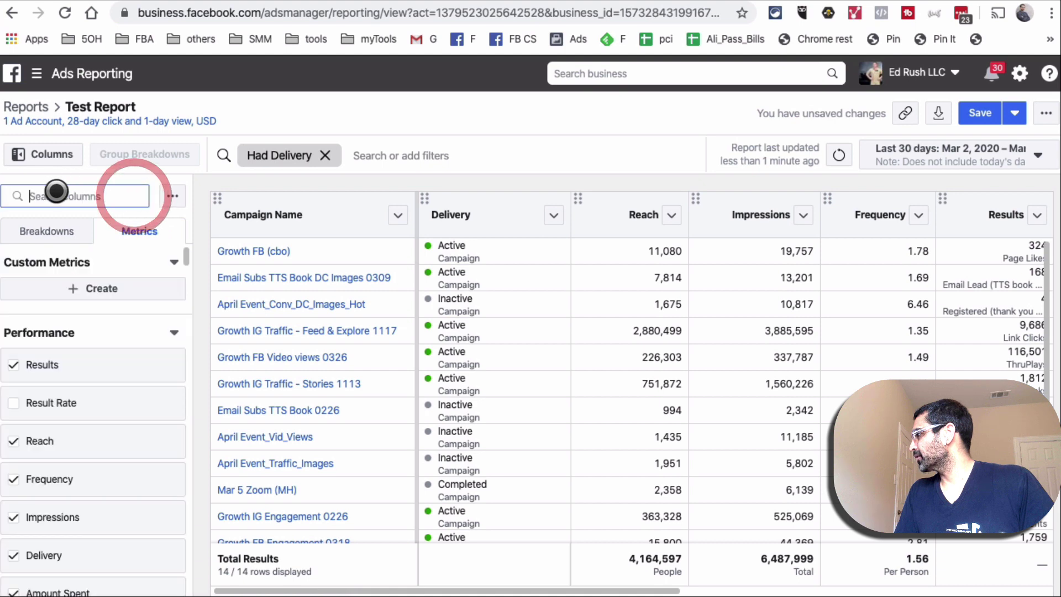
scroll(101, 402, "down", 5)
left_click(106, 404)
scroll(107, 404, "down", 3)
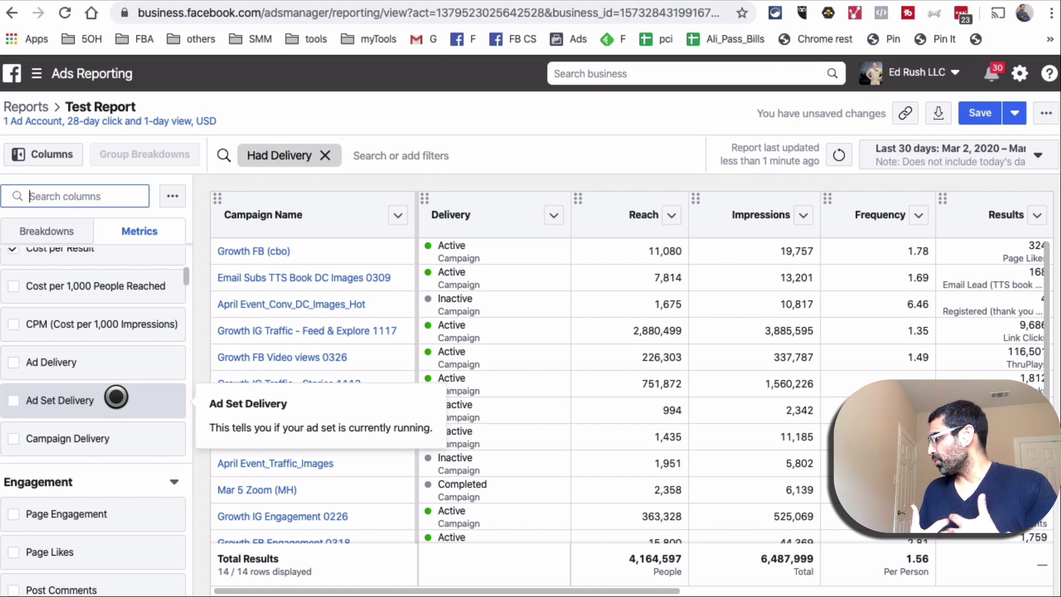
scroll(113, 411, "down", 2)
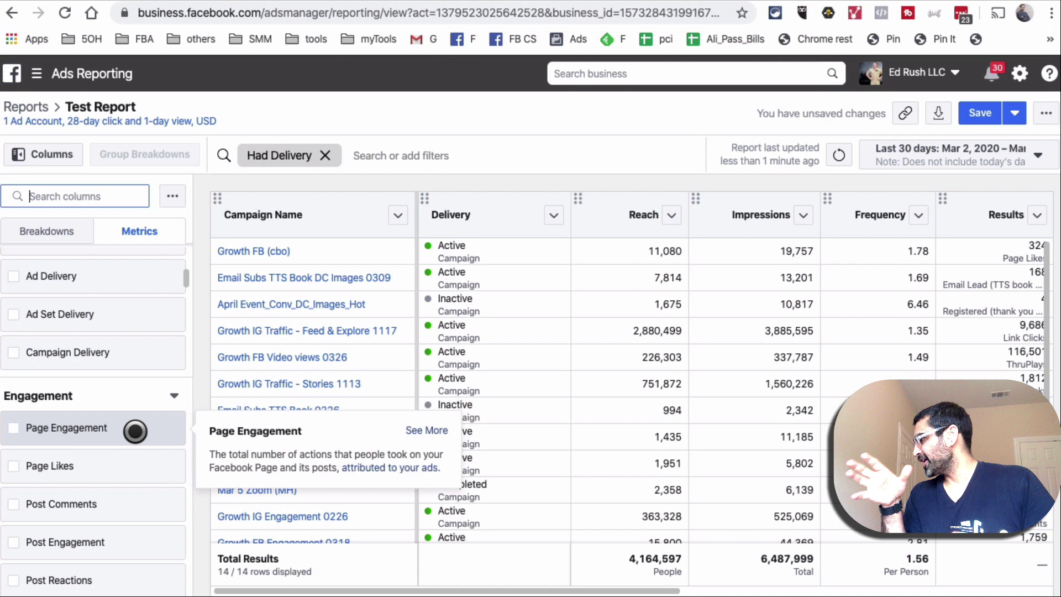
scroll(135, 430, "down", 1)
scroll(108, 436, "down", 15)
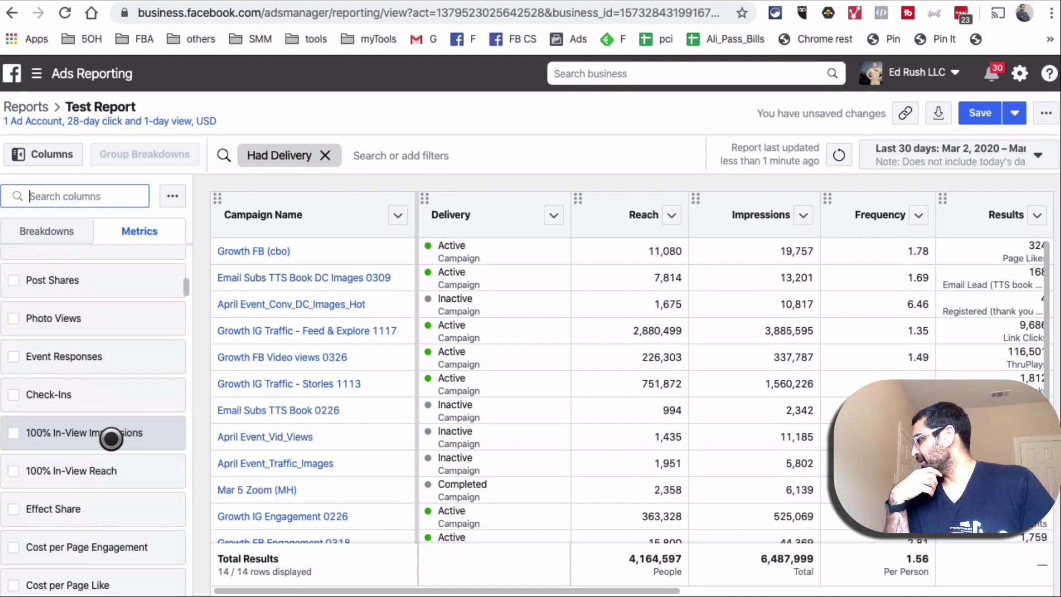
- Search metrics for 'video', clear the search, and bring up the breakdown options
left_click(77, 203)
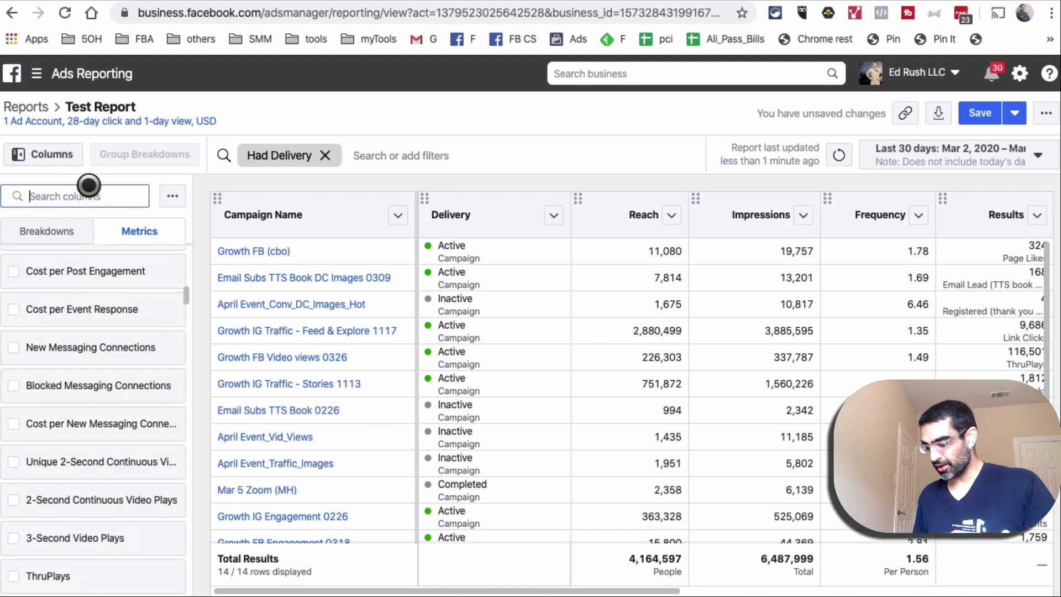
type("video")
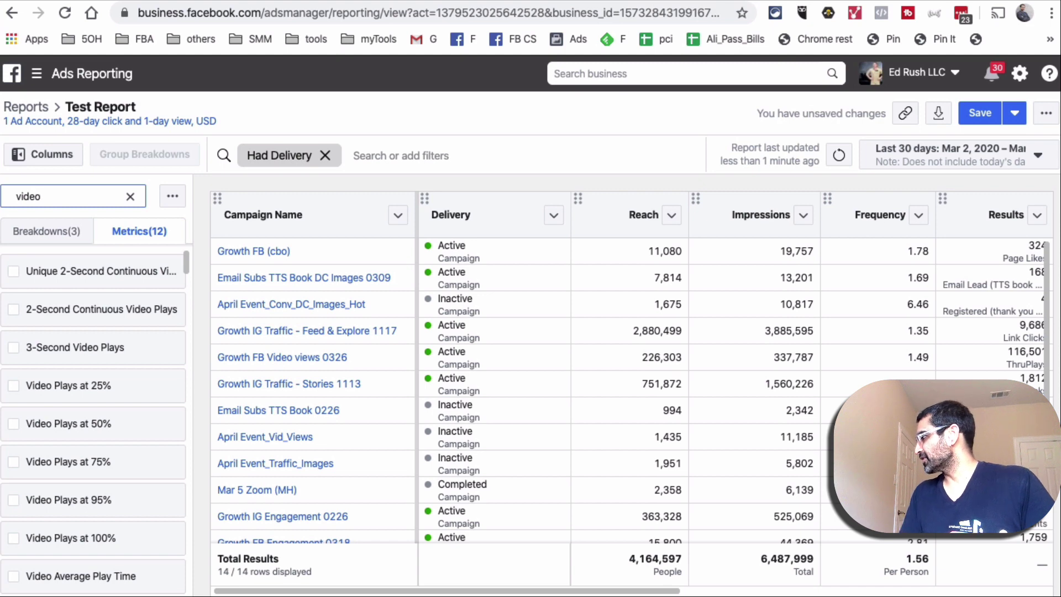
scroll(123, 442, "down", 1)
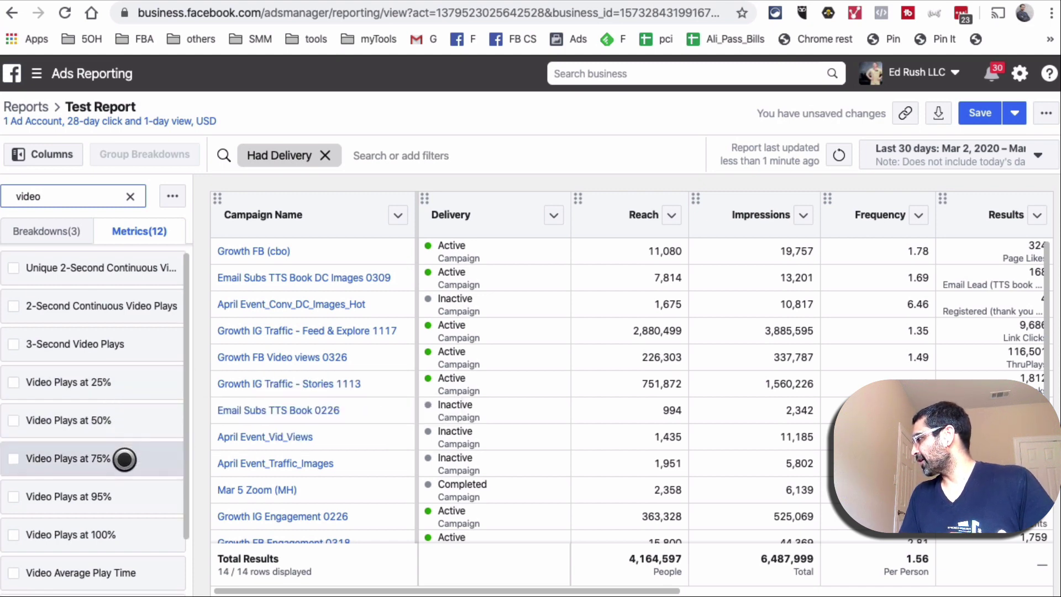
scroll(124, 459, "down", 1)
scroll(137, 374, "down", 1)
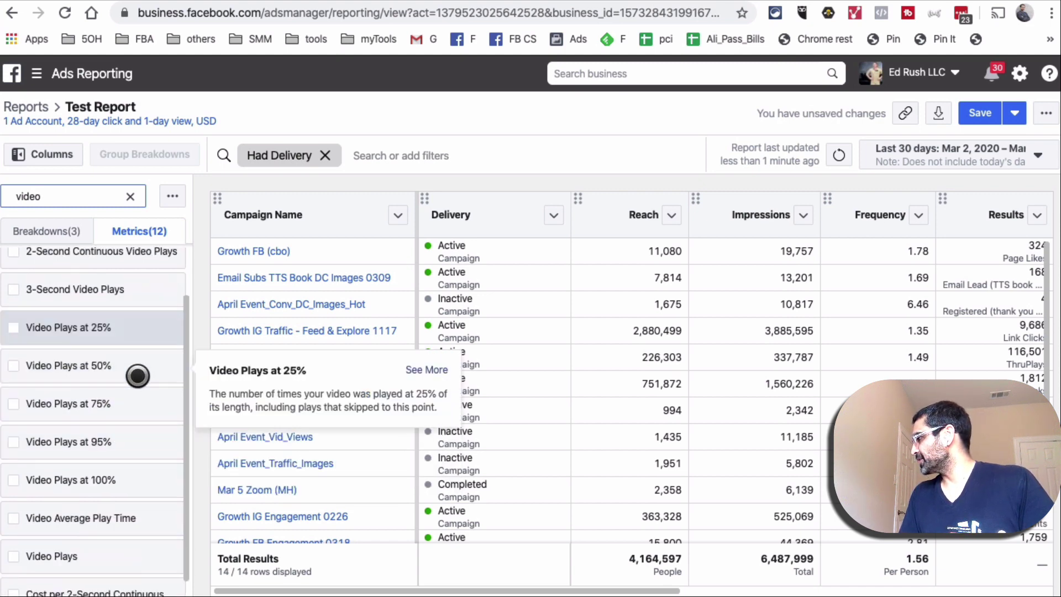
scroll(138, 382, "down", 1)
scroll(138, 386, "up", 2)
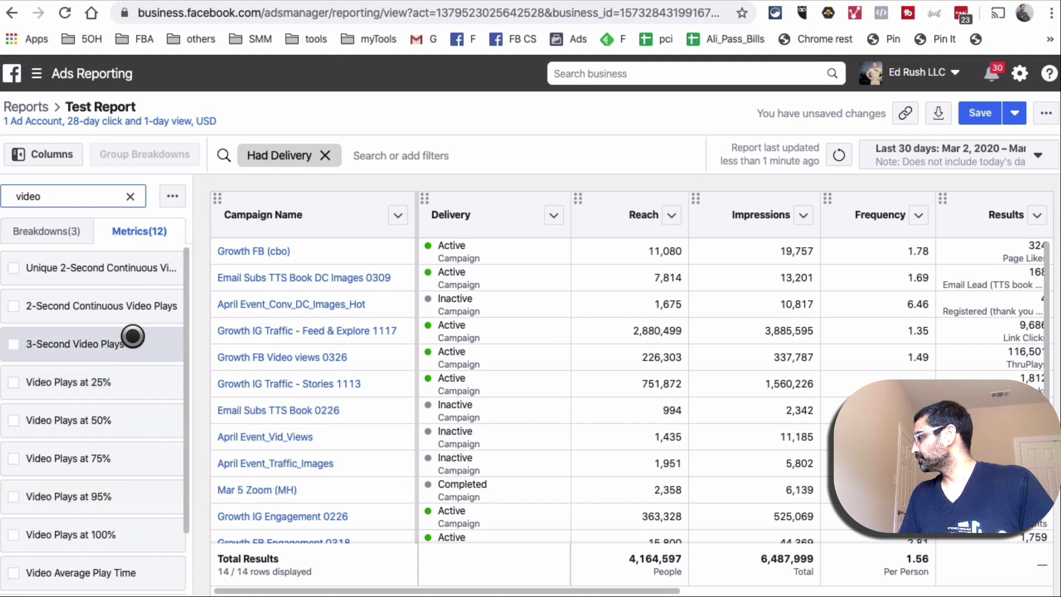
left_click(130, 196)
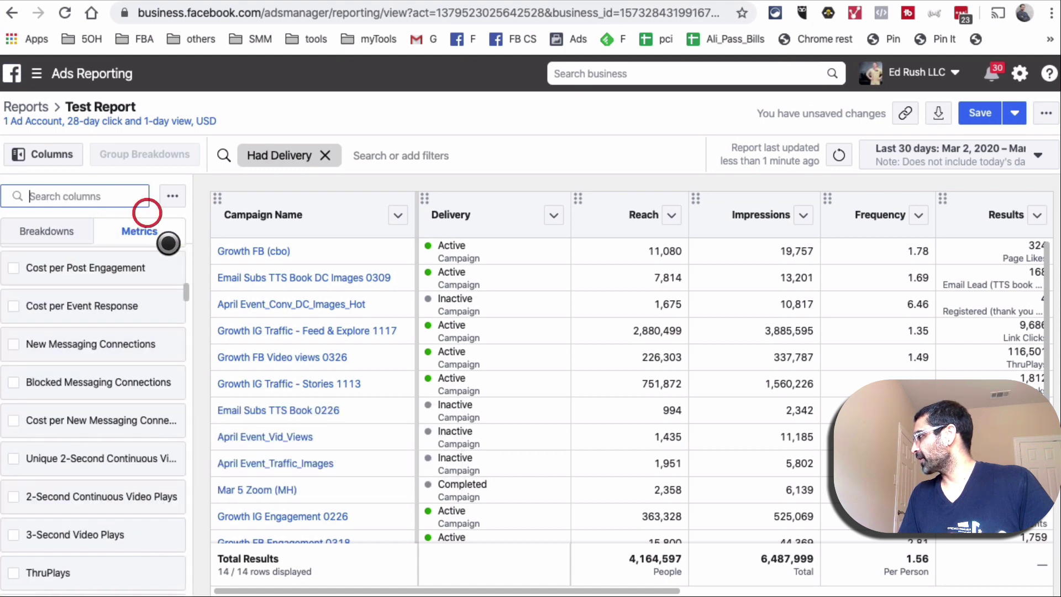
left_click(32, 233)
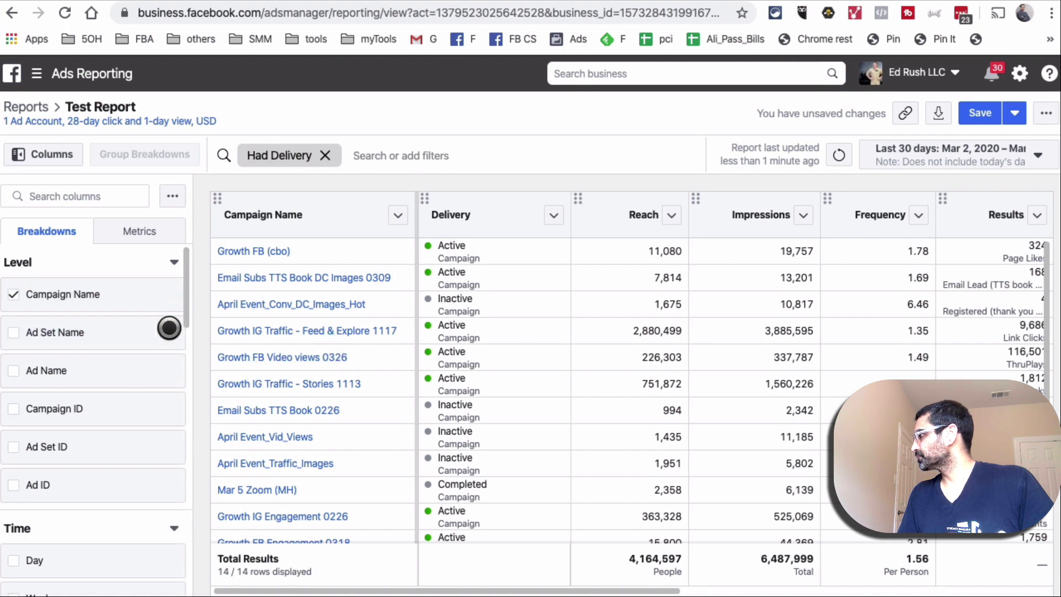
left_click(14, 332)
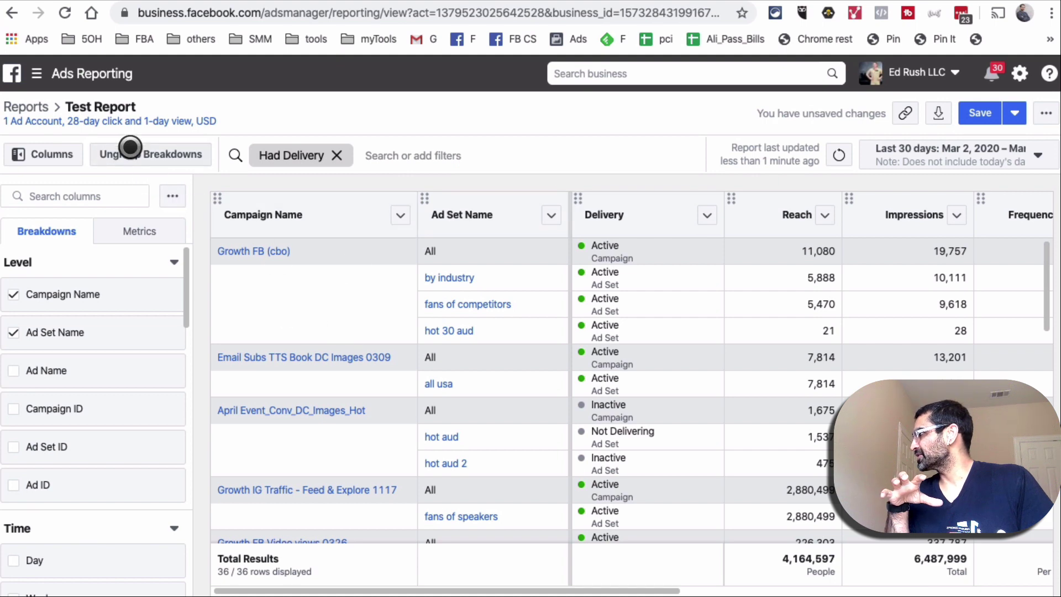
left_click(126, 152)
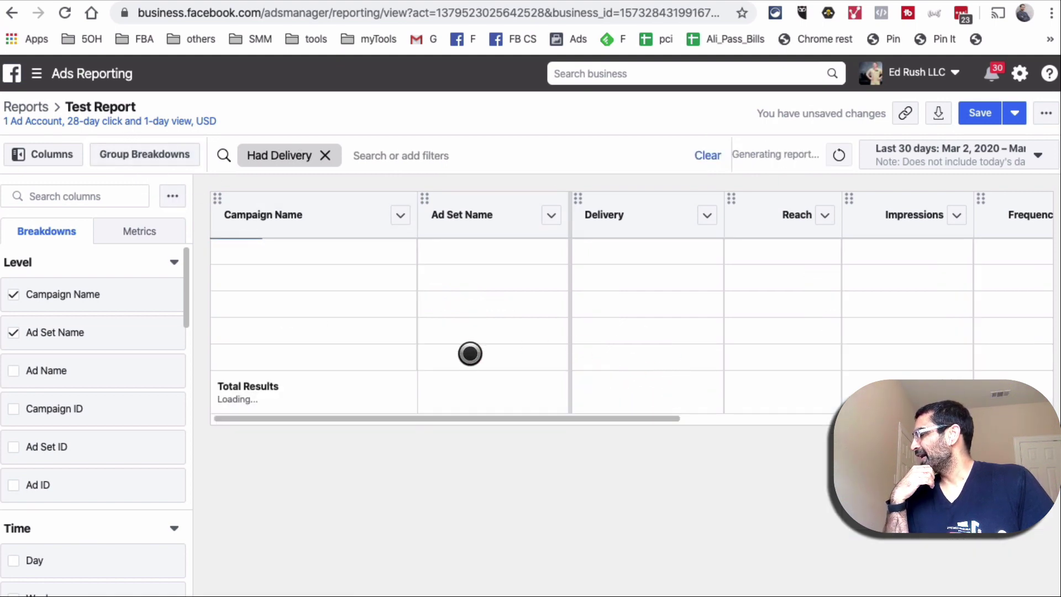
scroll(454, 348, "down", 2)
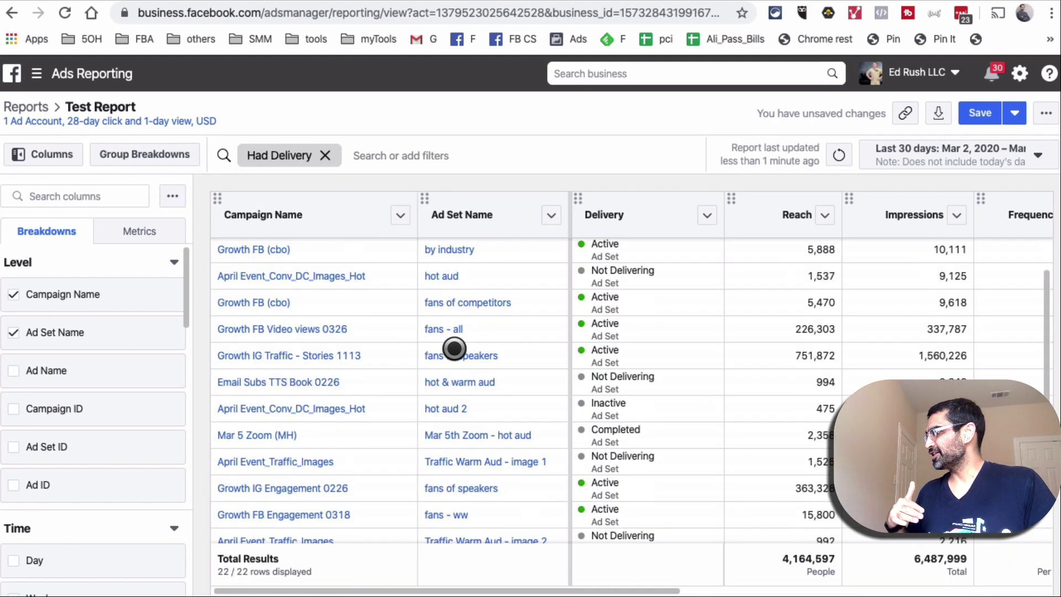
scroll(392, 348, "up", 2)
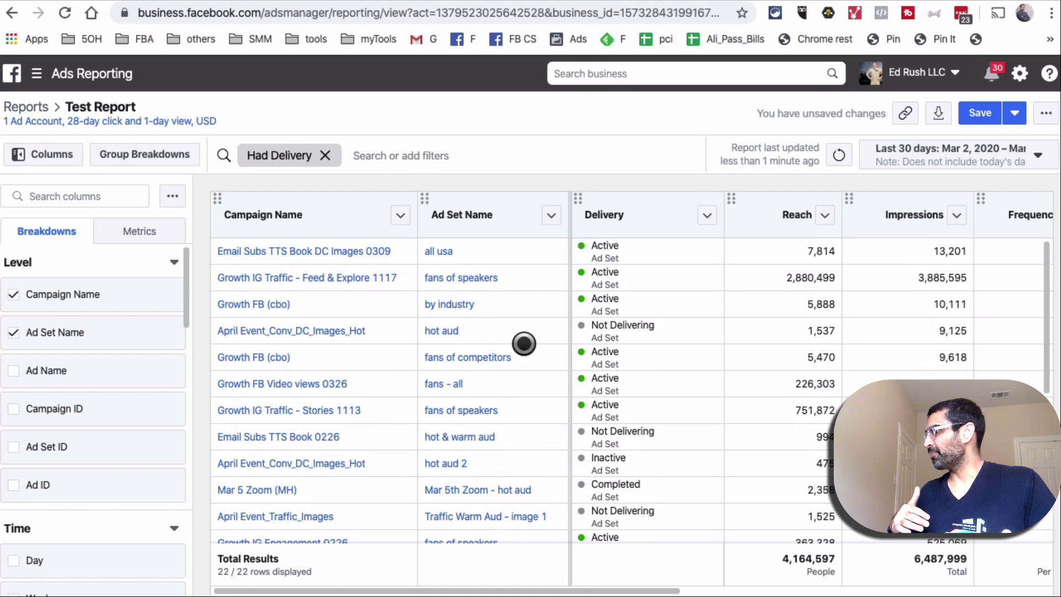
scroll(522, 423, "down", 5)
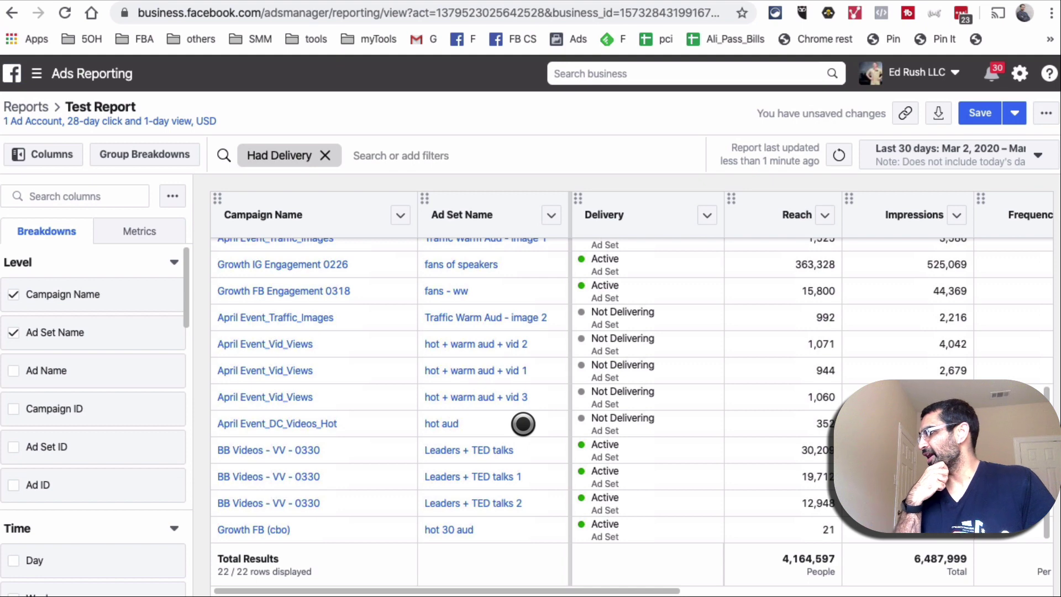
scroll(523, 423, "up", 5)
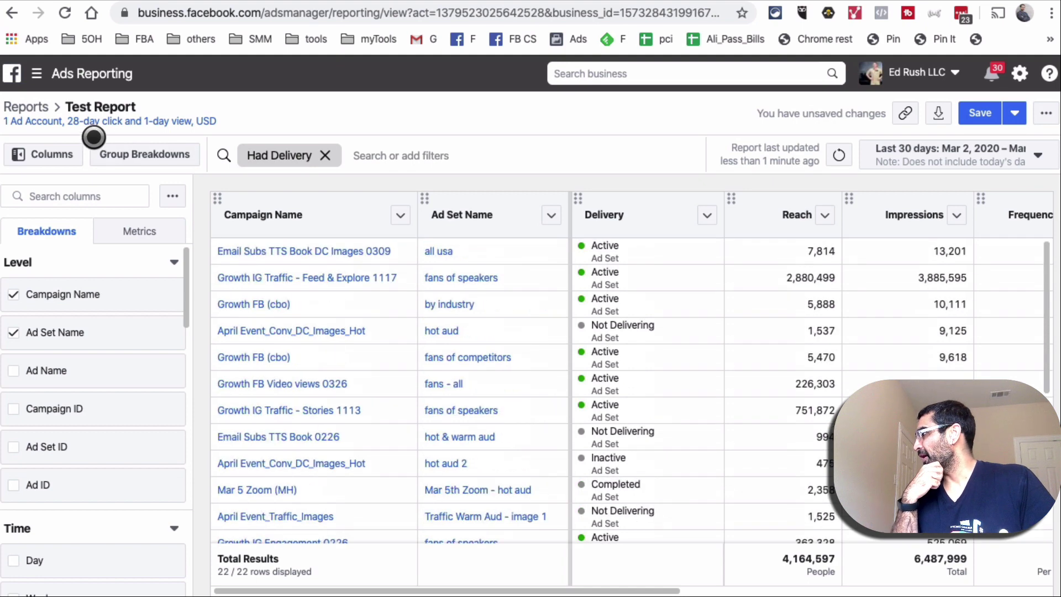
left_click(150, 152)
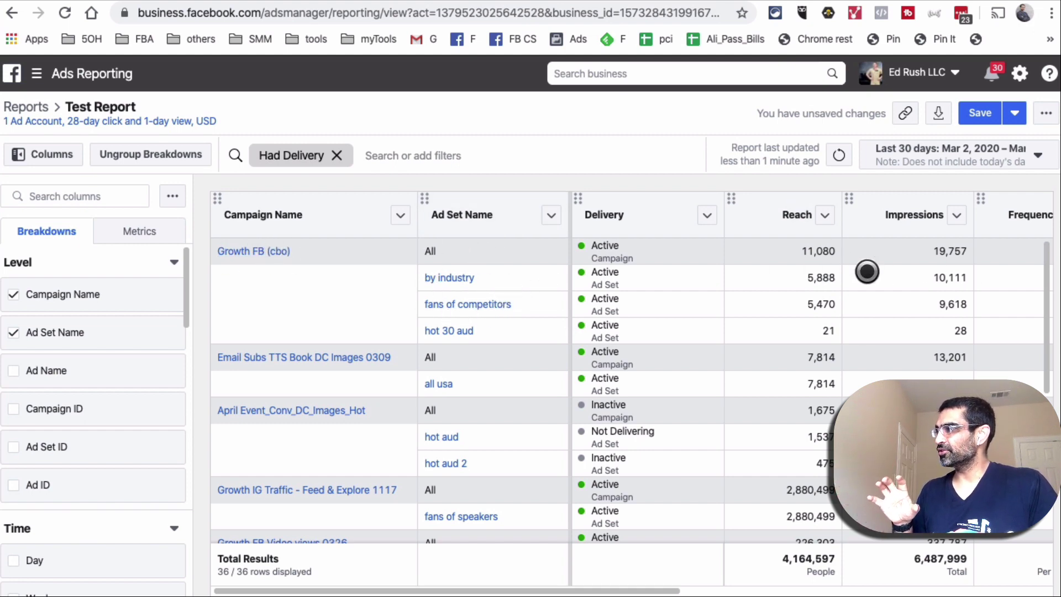
scroll(620, 356, "down", 2)
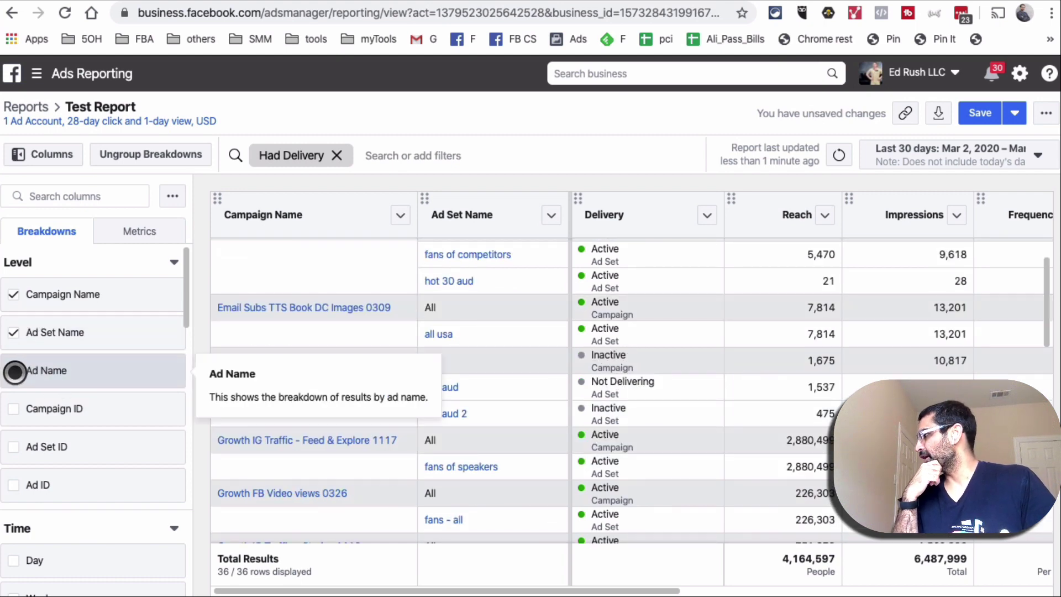
- Check Ad Name under Level and review the 58 rows of ads under their ad sets
left_click(15, 372)
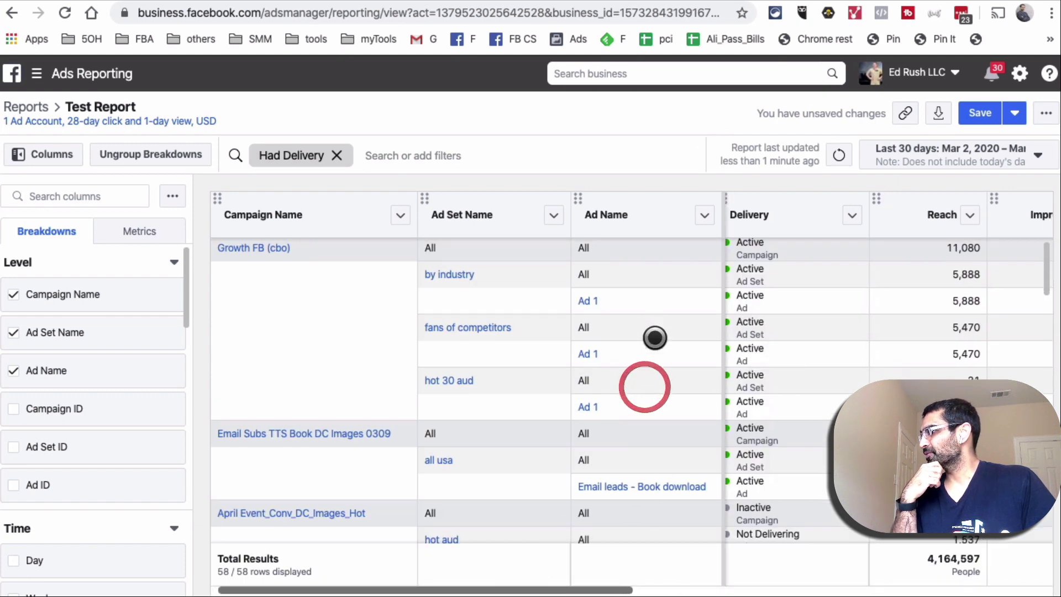
scroll(656, 337, "down", 4)
scroll(416, 227, "up", 4)
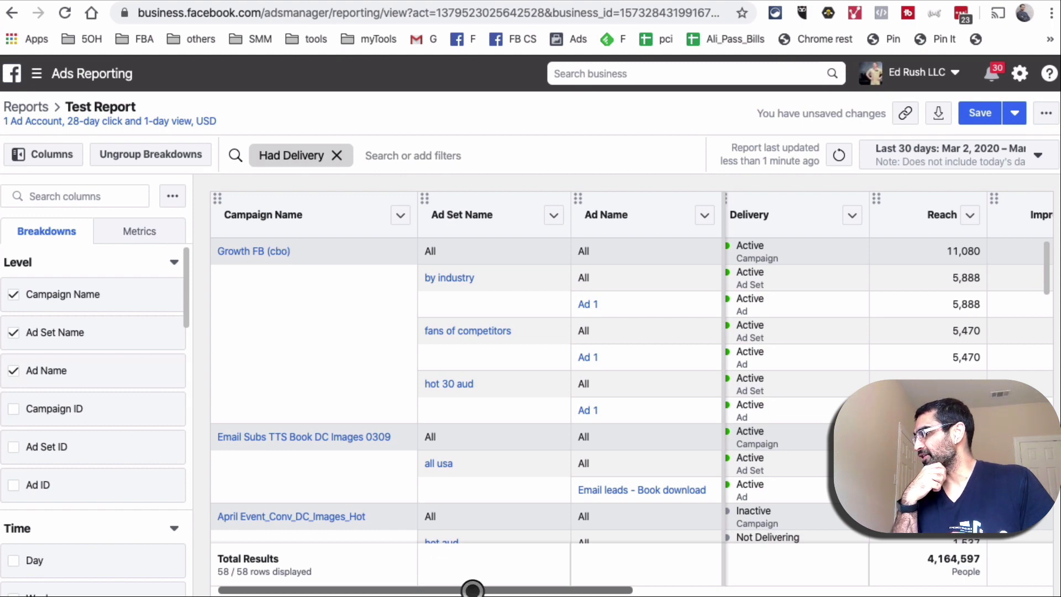
left_click_drag(472, 589, 399, 586)
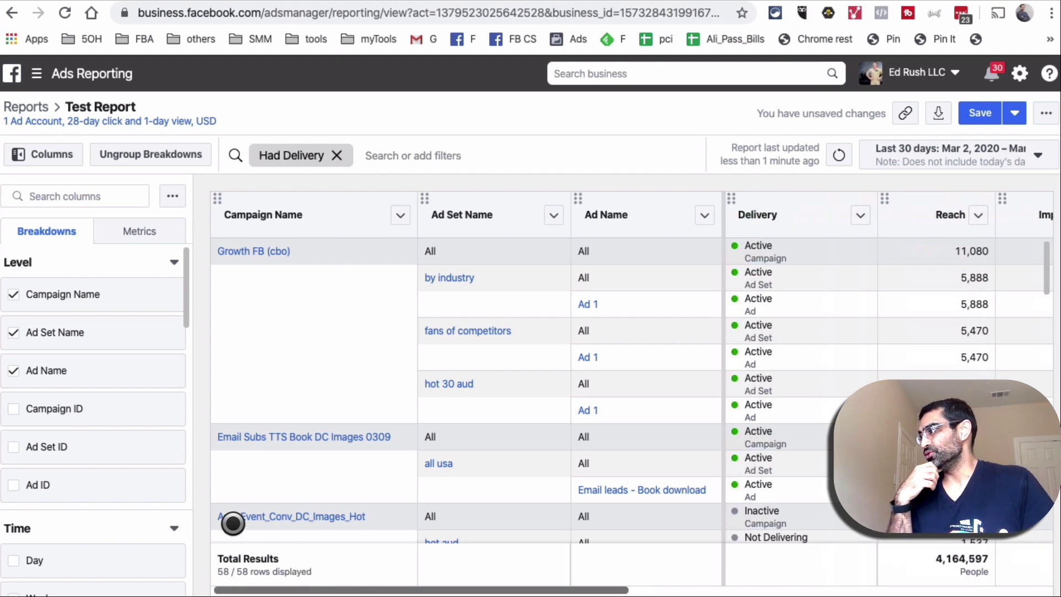
- Uncheck Ad Name to return to 36 campaign and ad set rows, then refresh the data
mouse_move(16, 369)
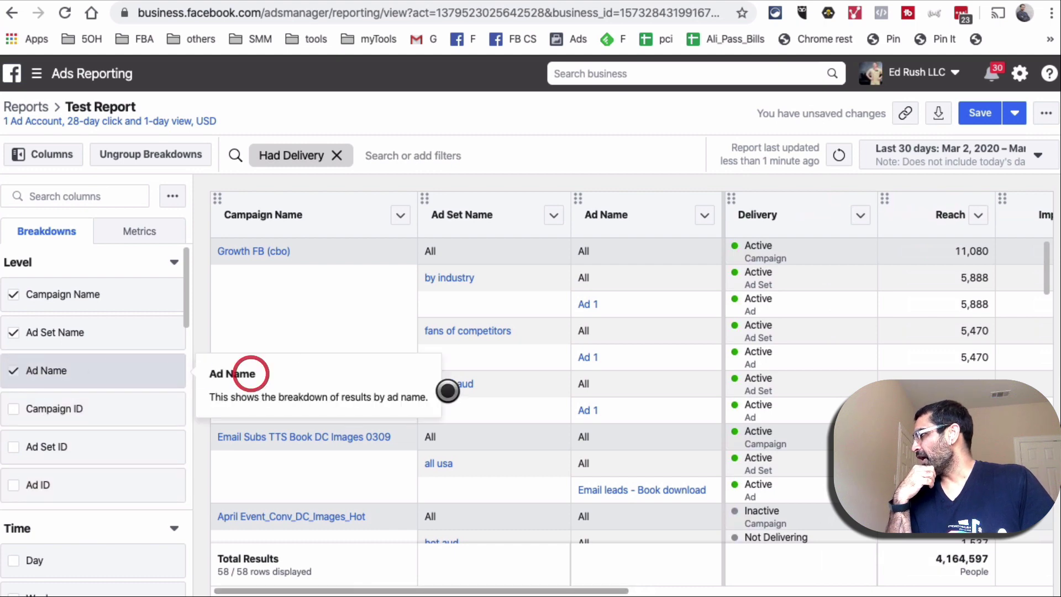
left_click(252, 374)
left_click_drag(526, 588, 974, 571)
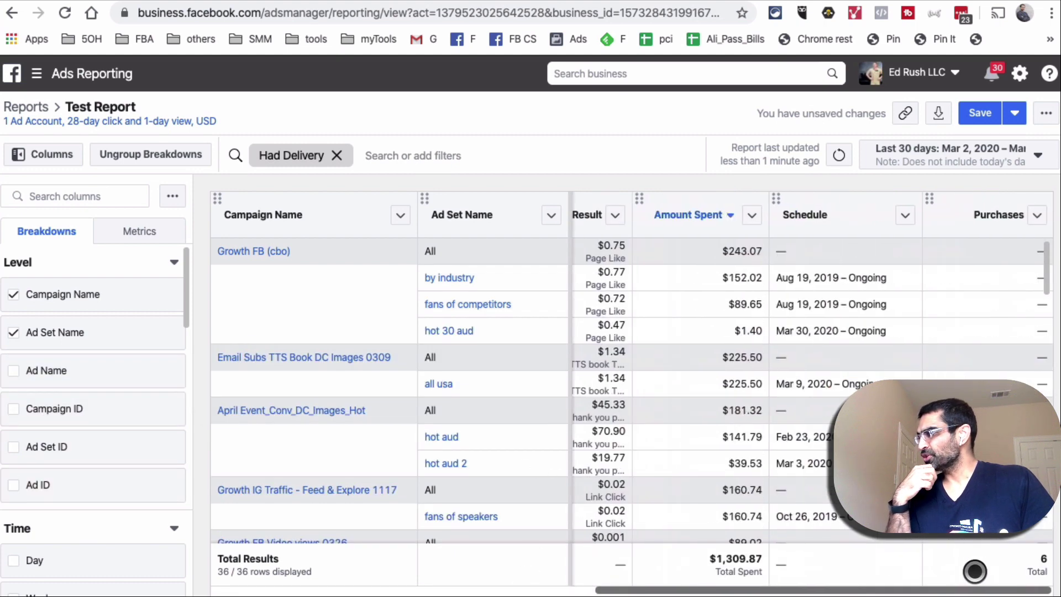
left_click_drag(1044, 576, 414, 587)
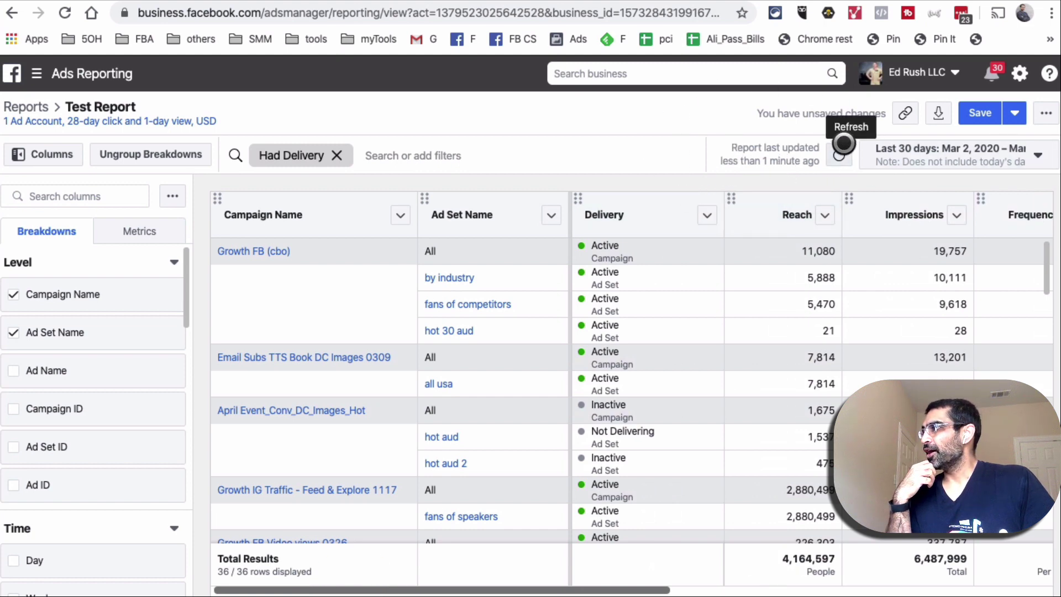
left_click(835, 156)
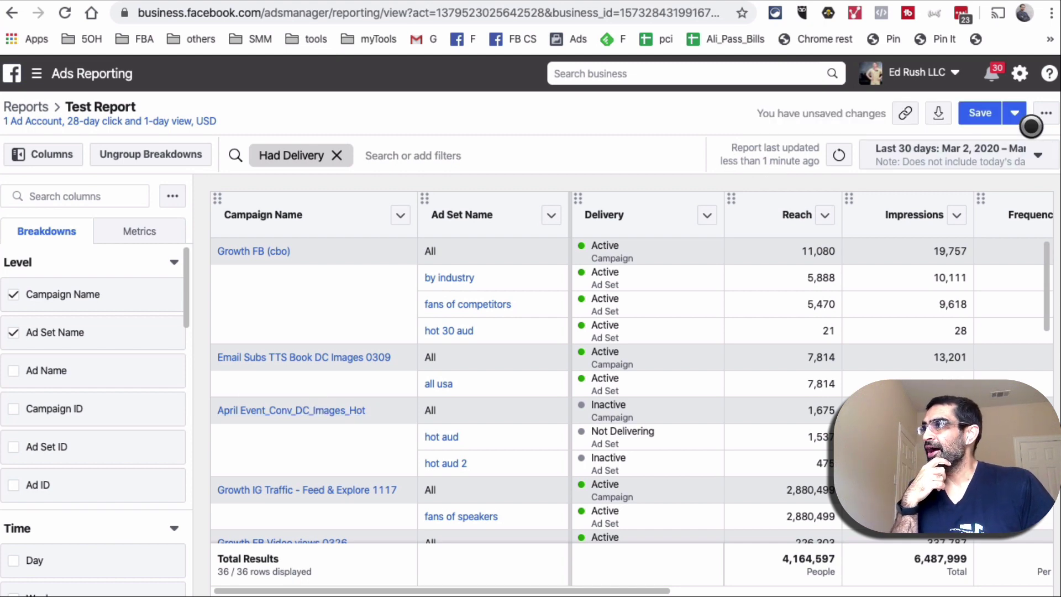
- Generate a share link for Test Report, usable only by people with access to the ad account
left_click(1019, 113)
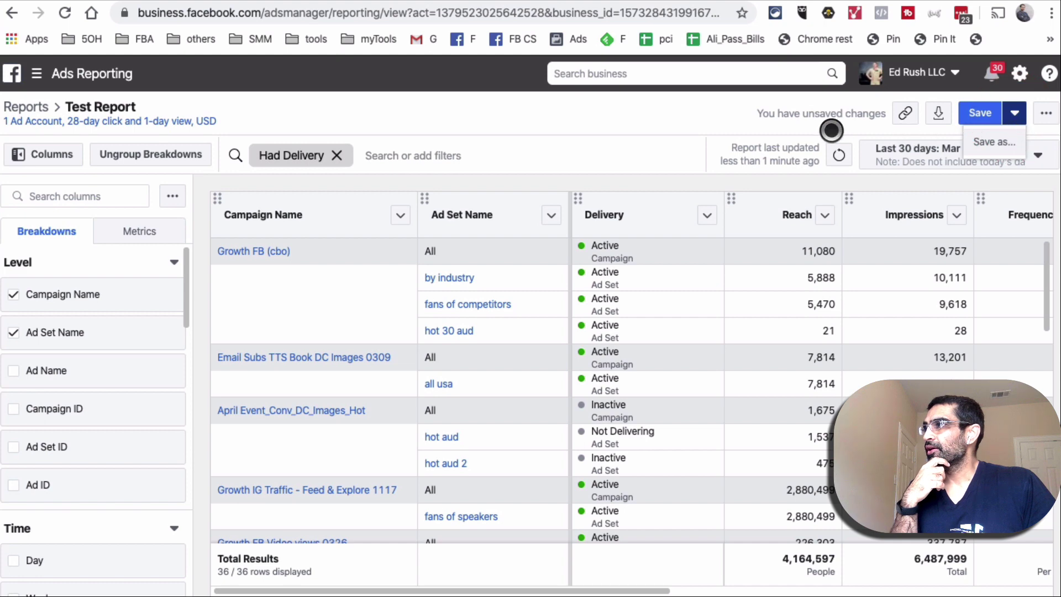
left_click(942, 123)
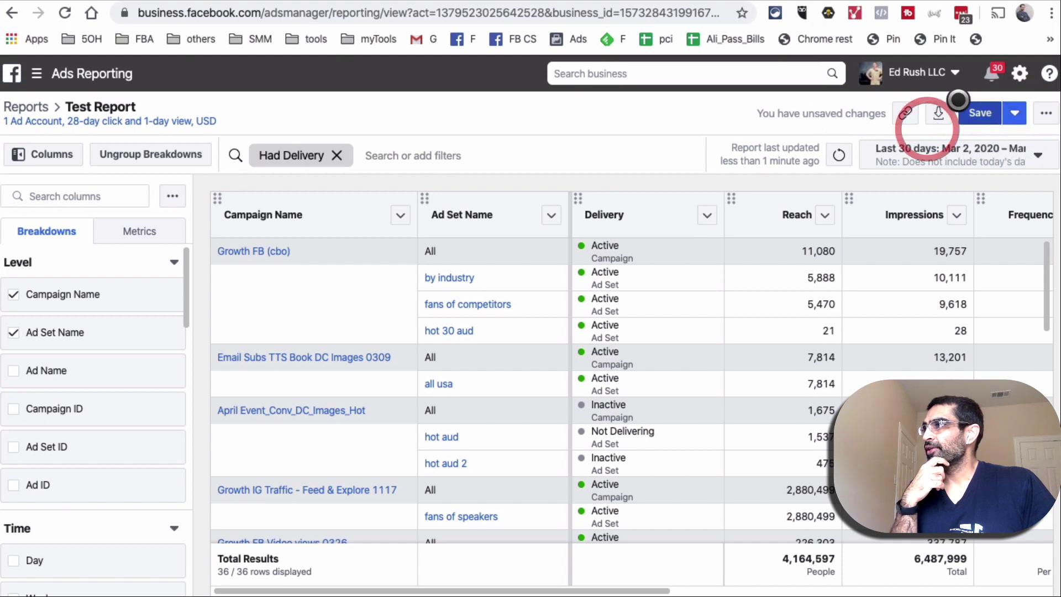
left_click(901, 110)
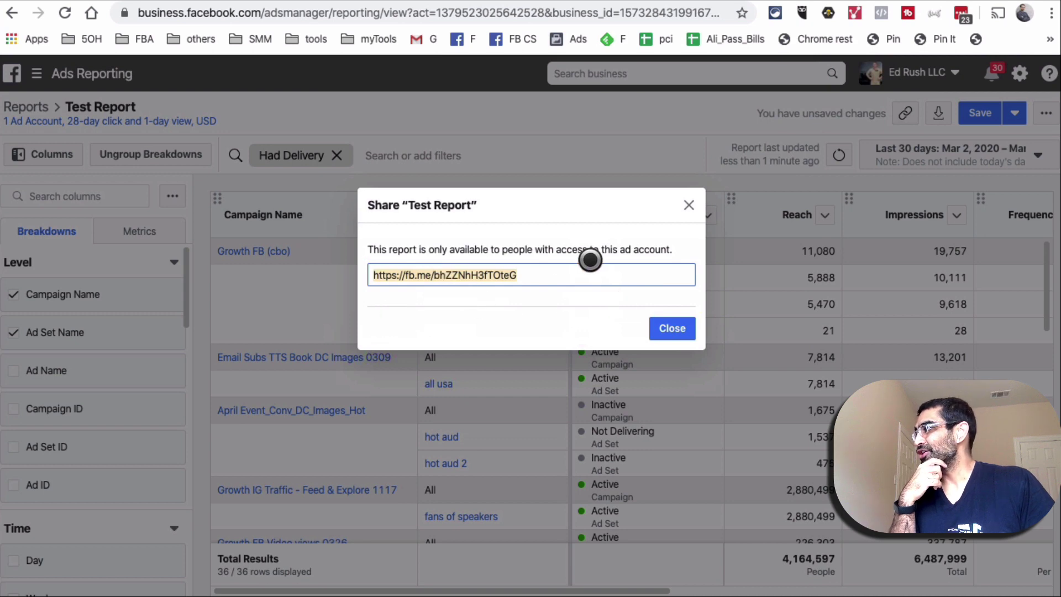
triple_click(486, 247)
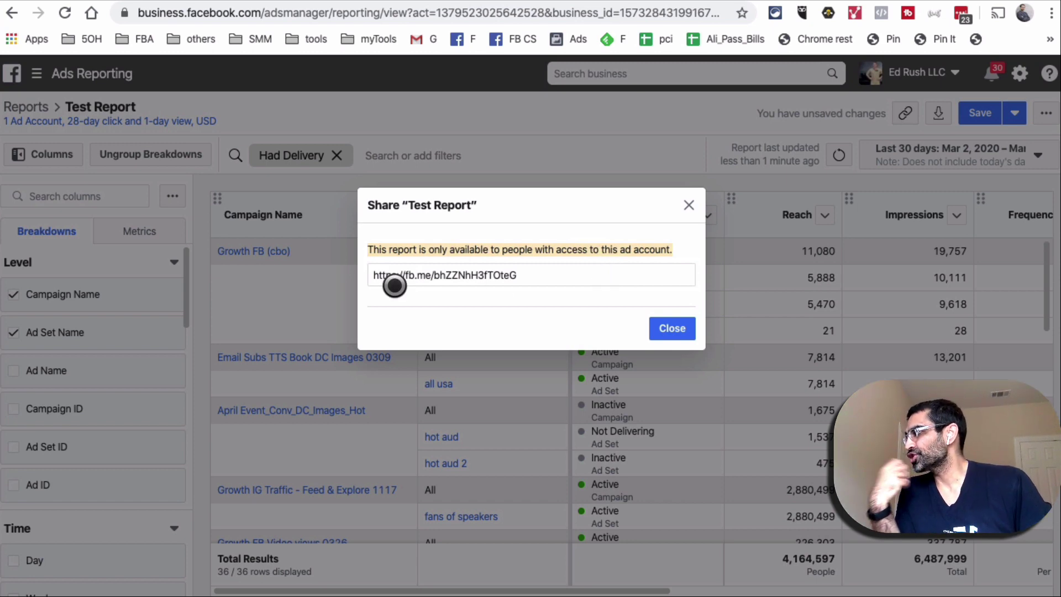
- Close the share link, review export formats without exporting, and open the Bi Weekly Raw Data folder
left_click(688, 206)
left_click(943, 112)
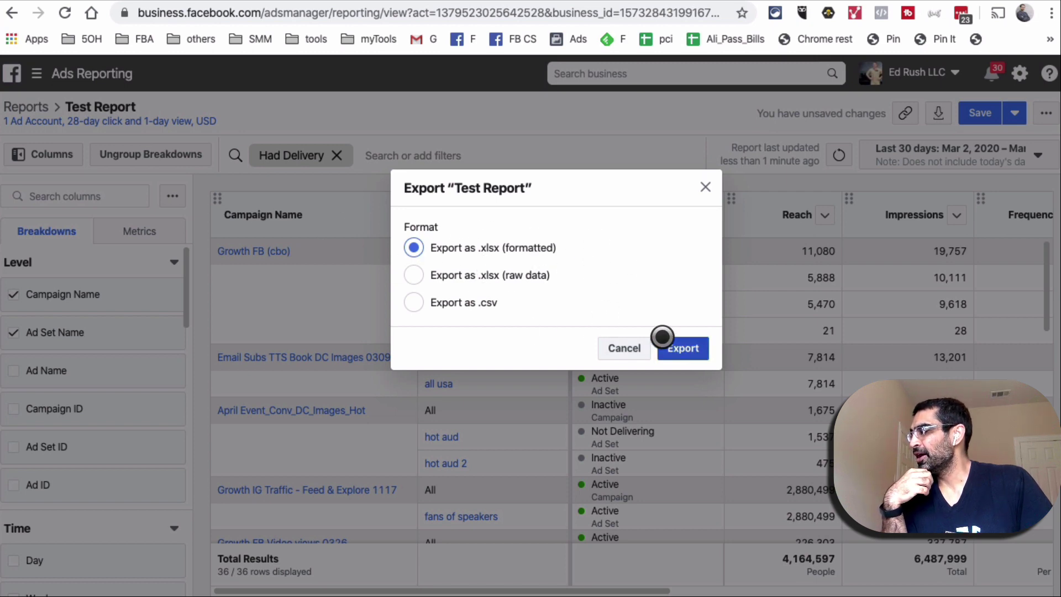
left_click(712, 182)
left_click(401, 594)
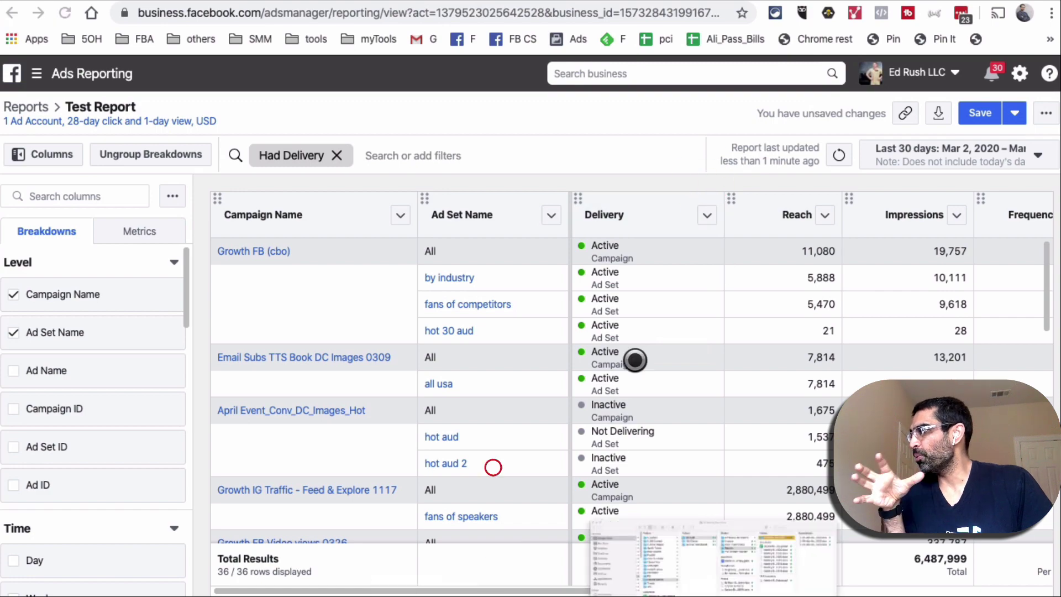
- Quick Look the first ER Ads Raw Data .xlsx, widened to show the Ends column, then close it
left_click_drag(827, 80, 598, 84)
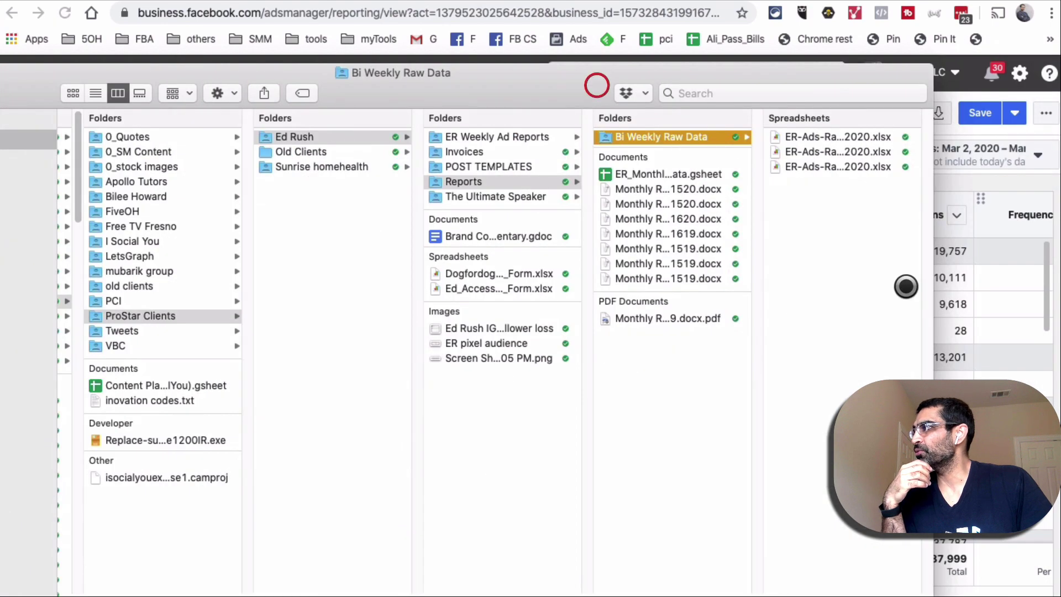
left_click_drag(933, 300, 1058, 298)
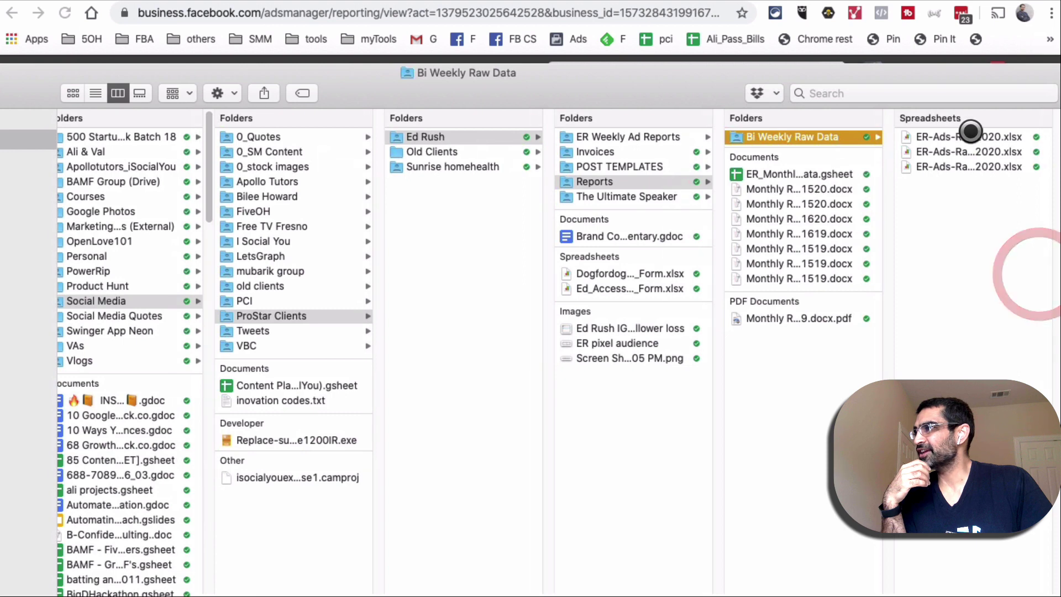
left_click(970, 135)
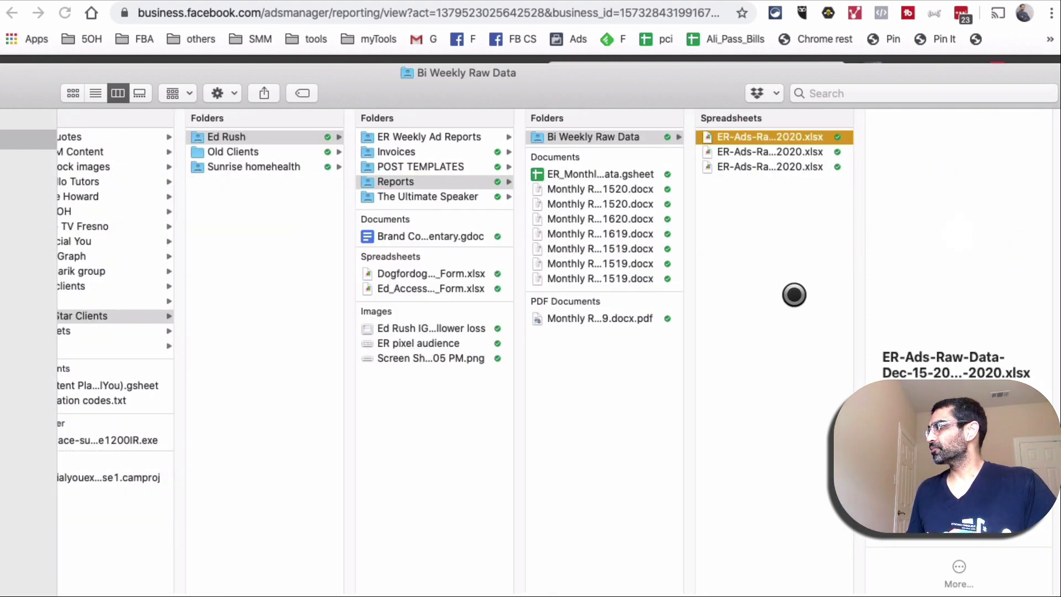
key("space")
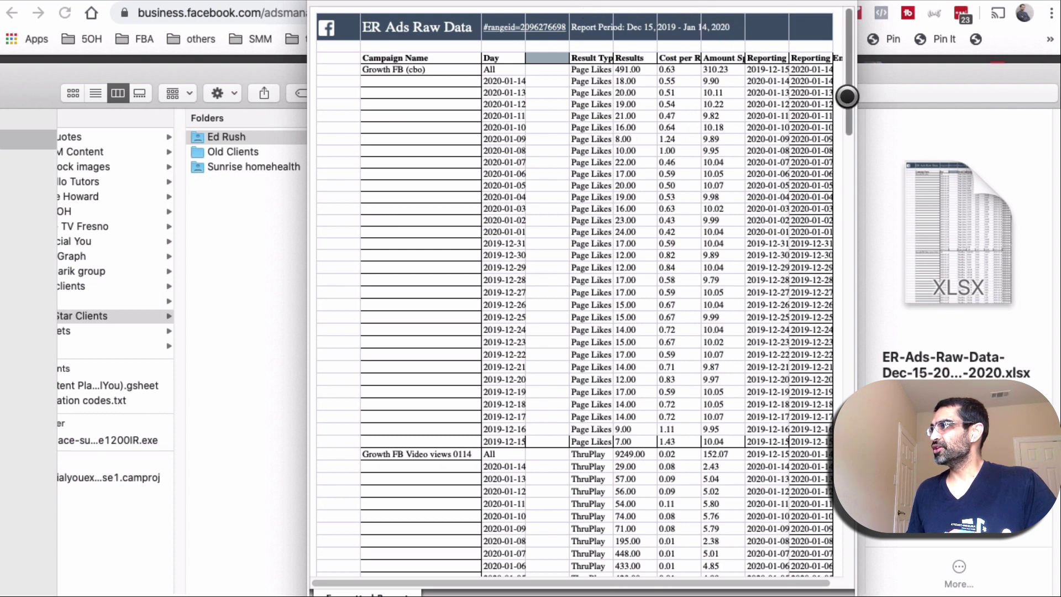
left_click_drag(851, 95, 989, 96)
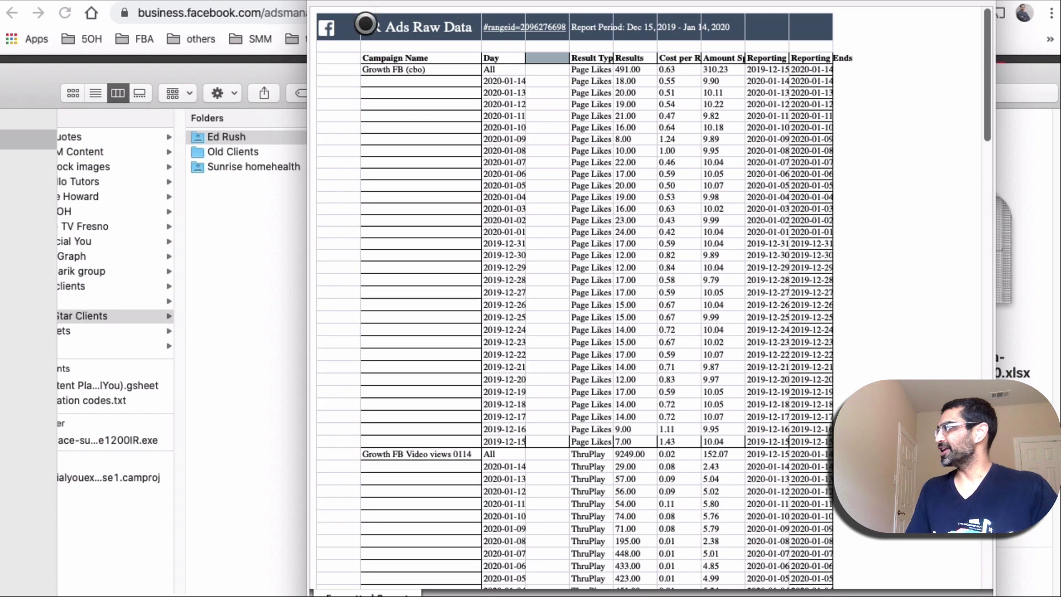
key("space")
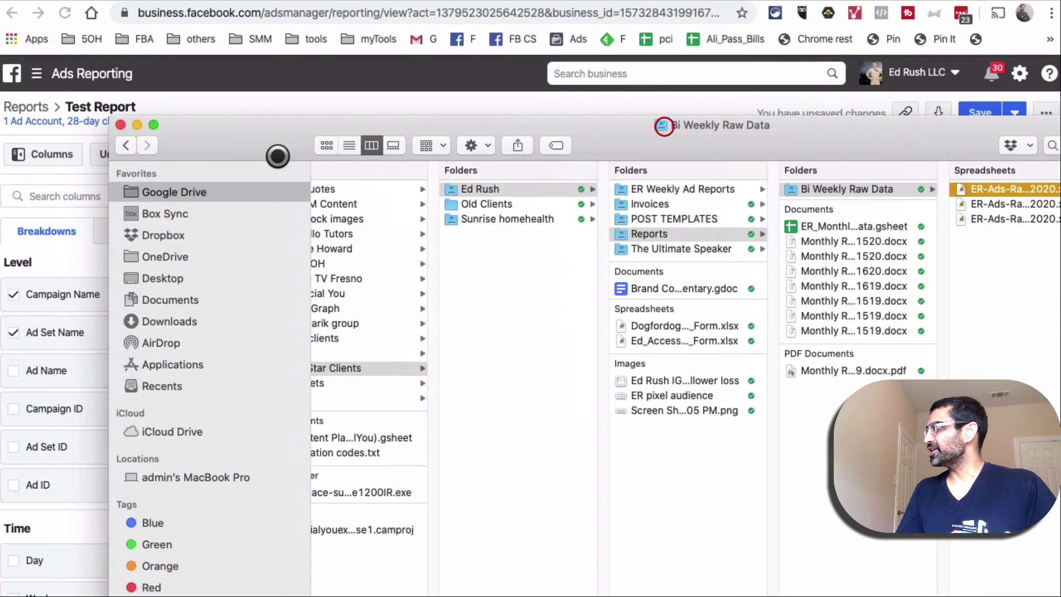
- Close the Finder window to return to the 36-row Test Report
left_click(136, 126)
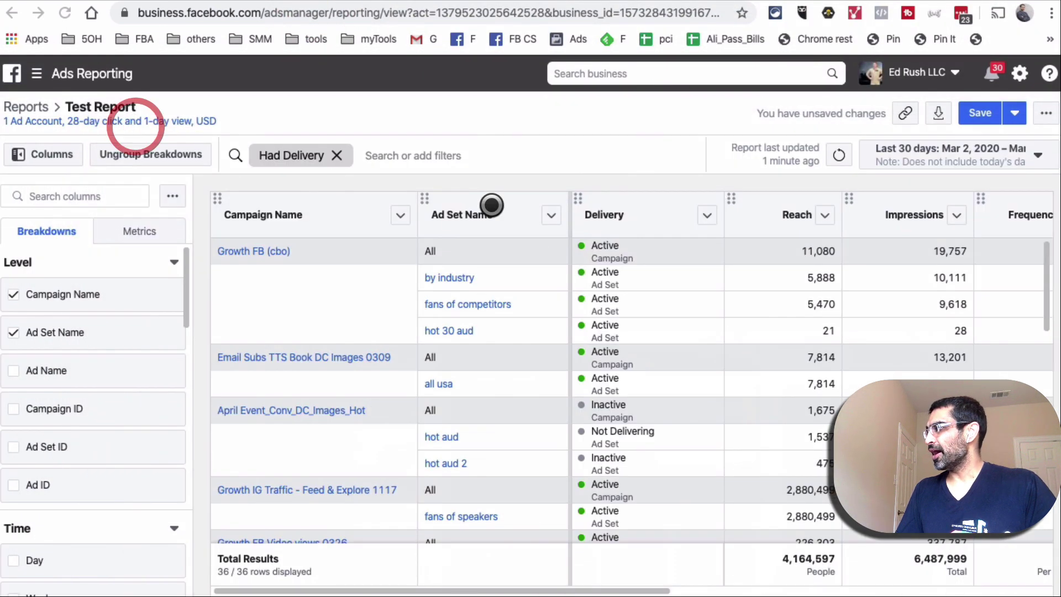